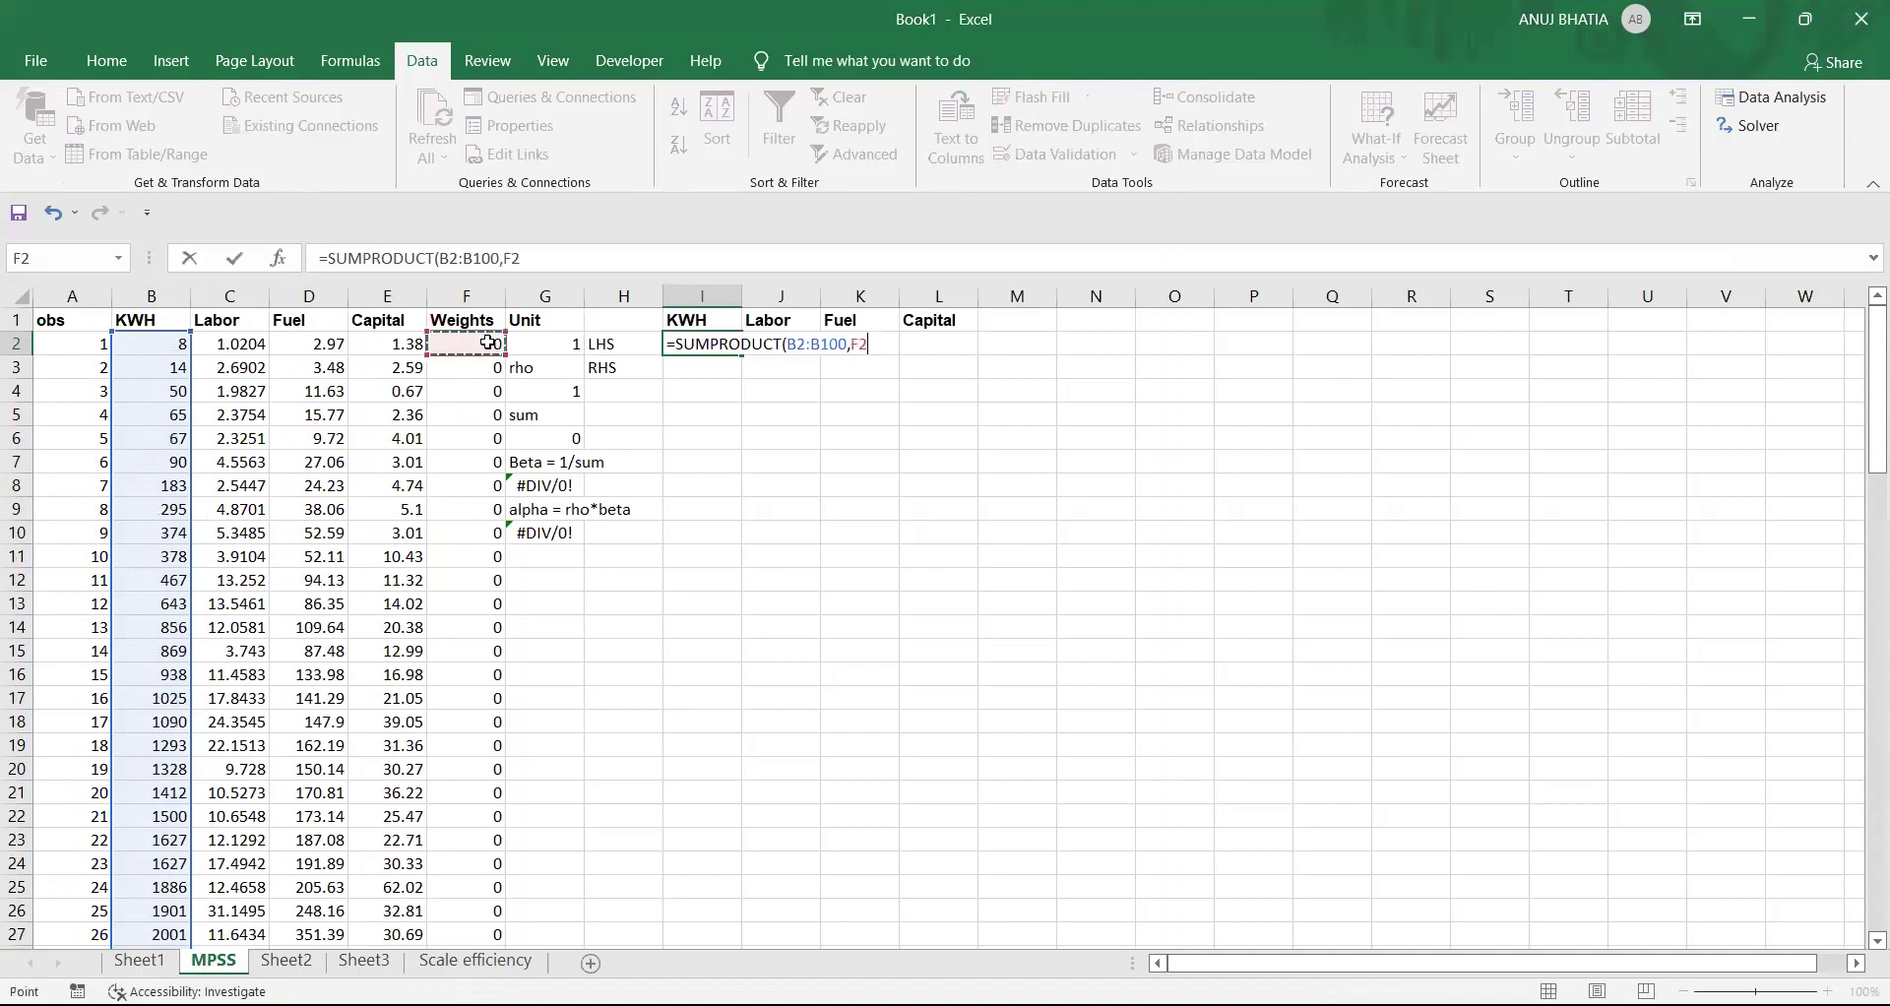
- Complete the KWH left-hand-side formula in I2 as =SUMPRODUCT(B2:B100,$F$2:$F$100)
key(ctrl+shift+Down)
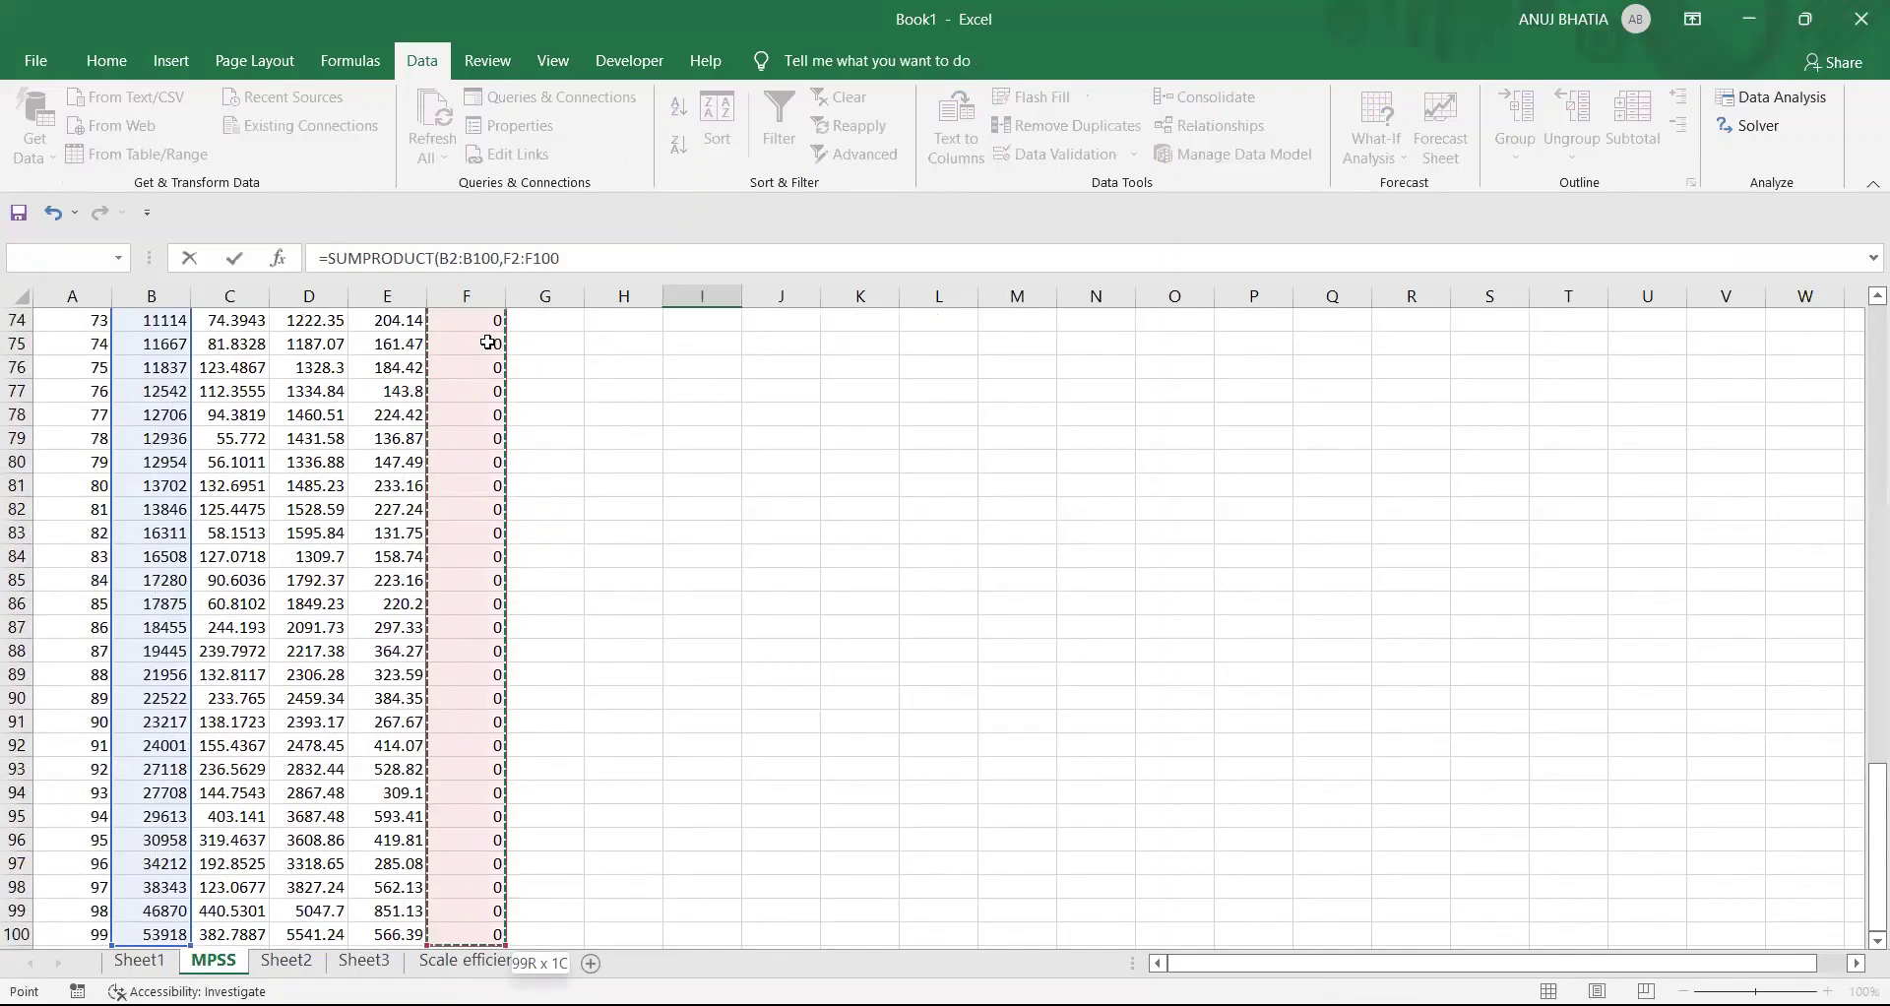
click(566, 261)
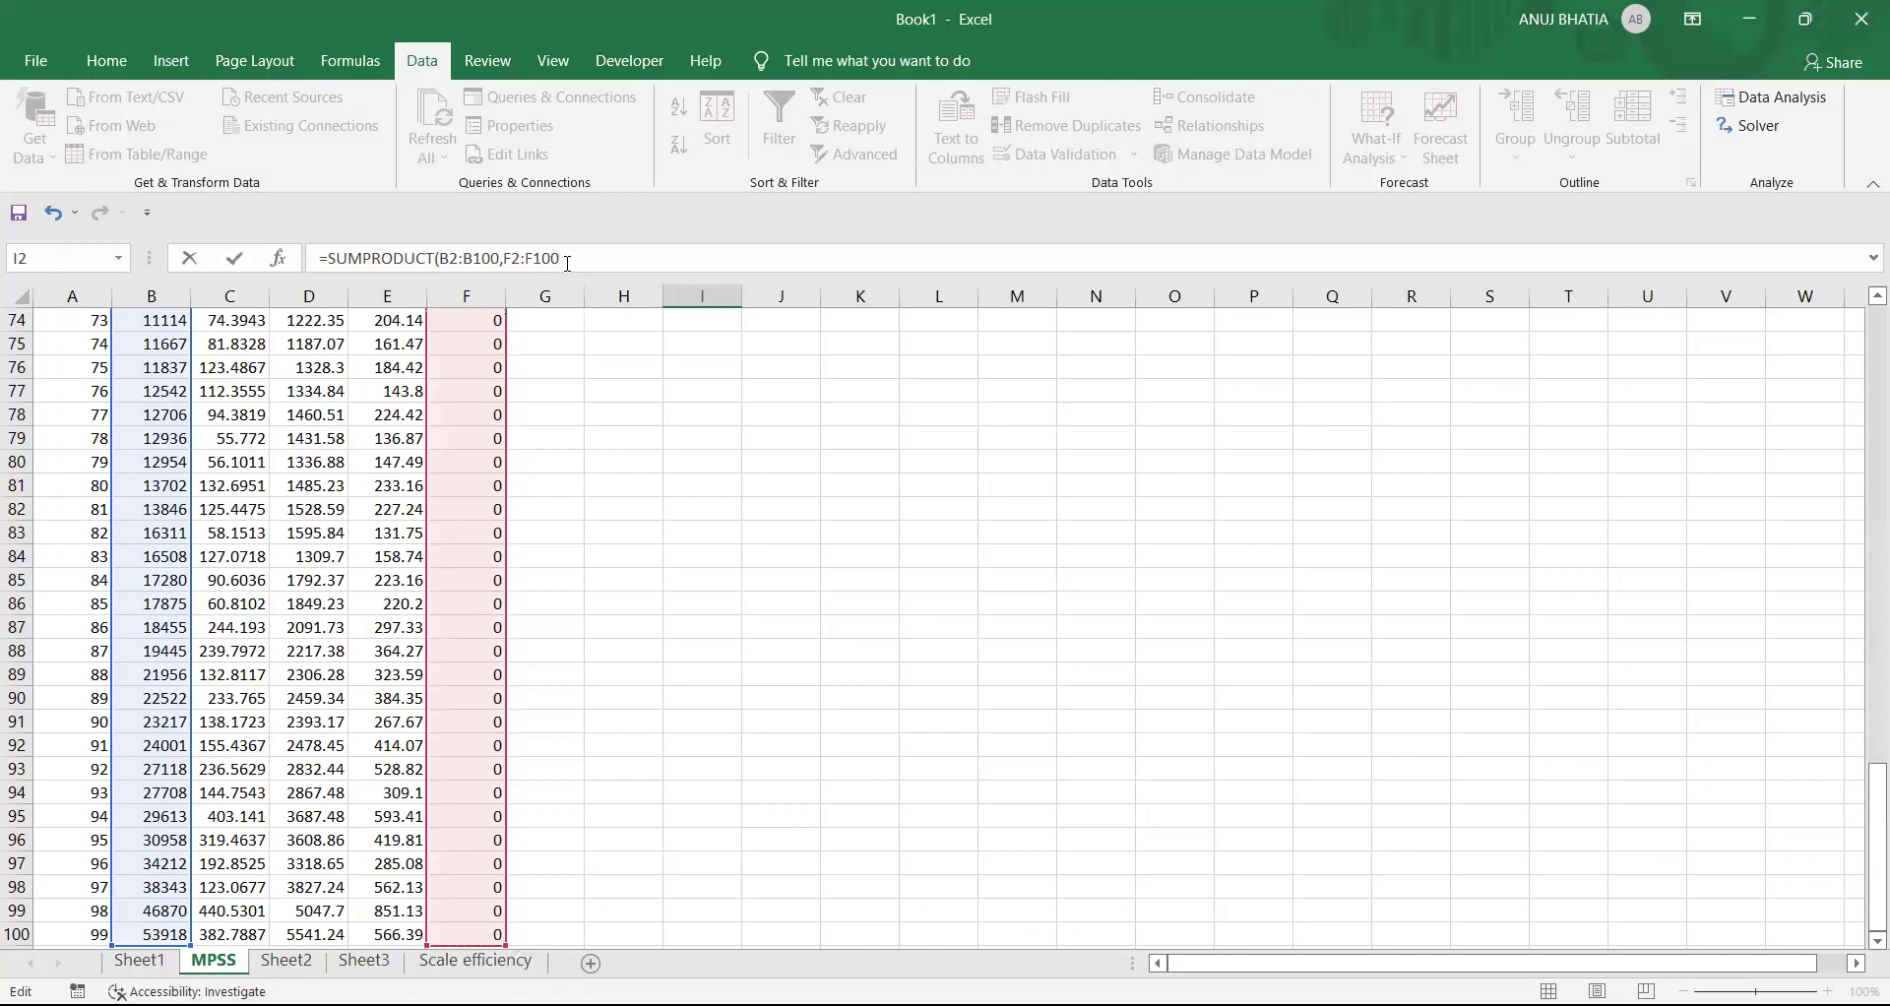
key(F4)
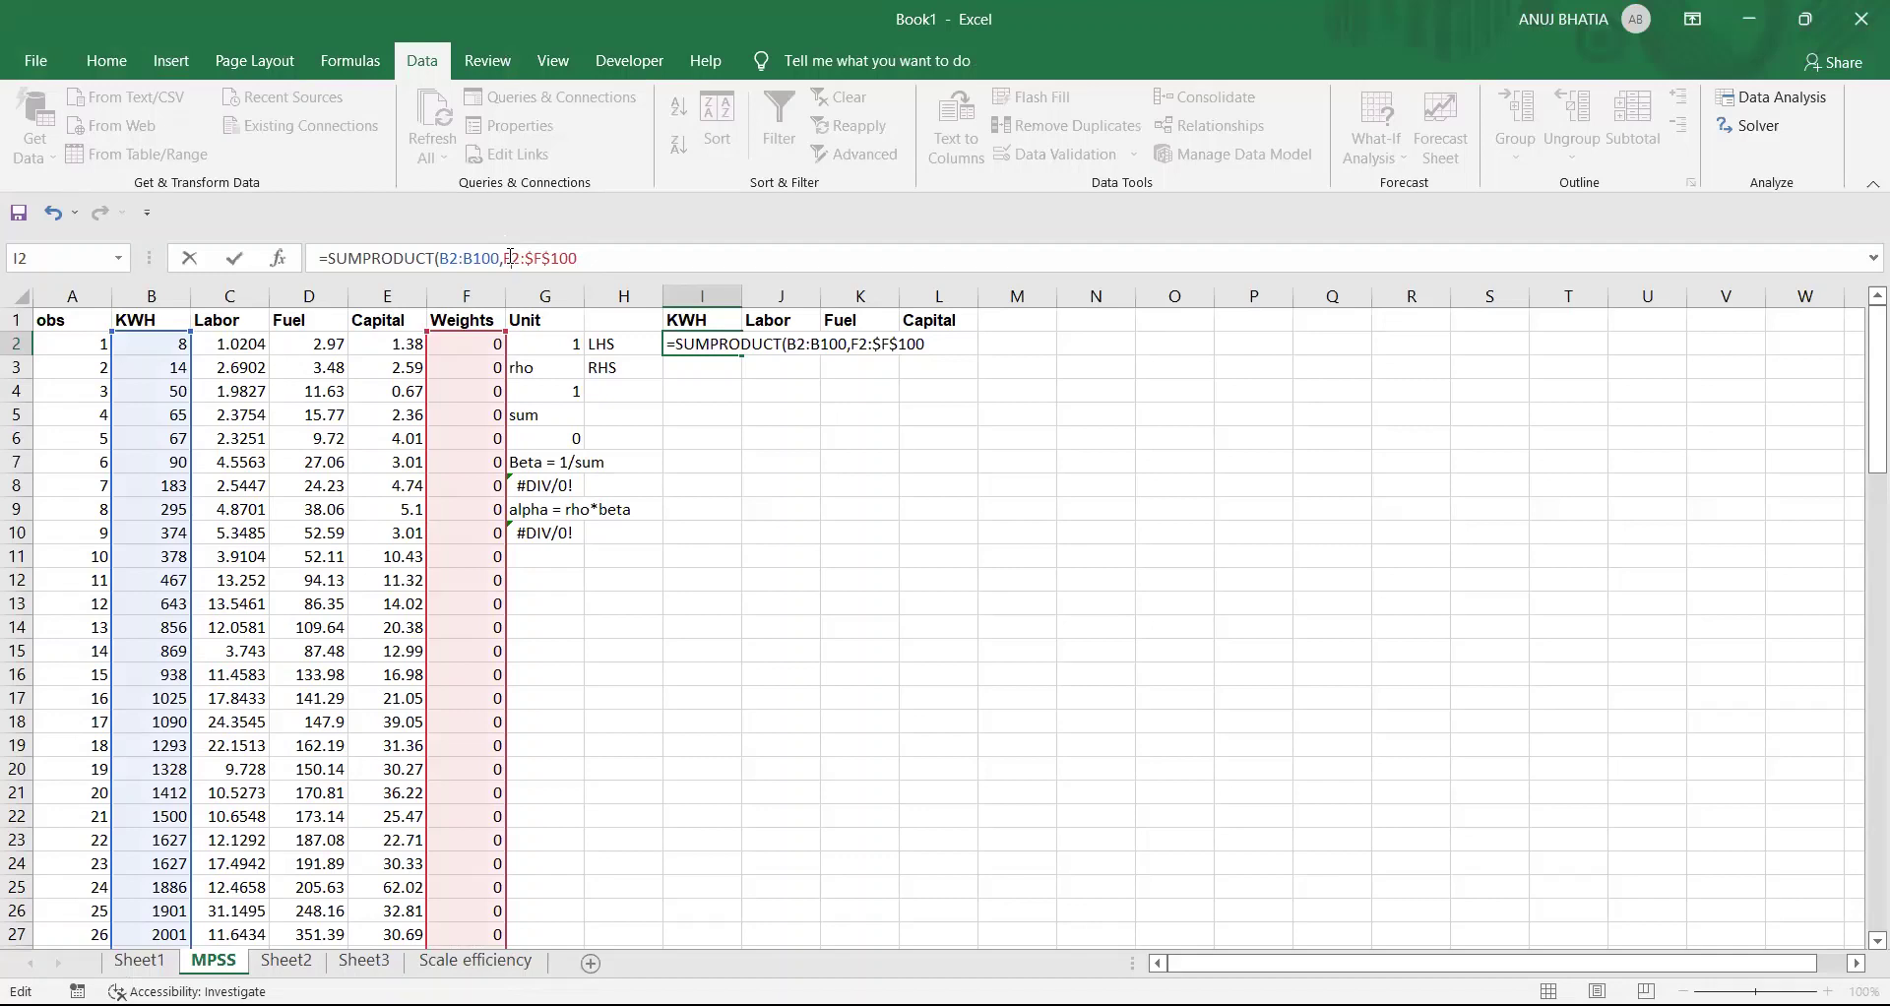
key(F4)
click(595, 256)
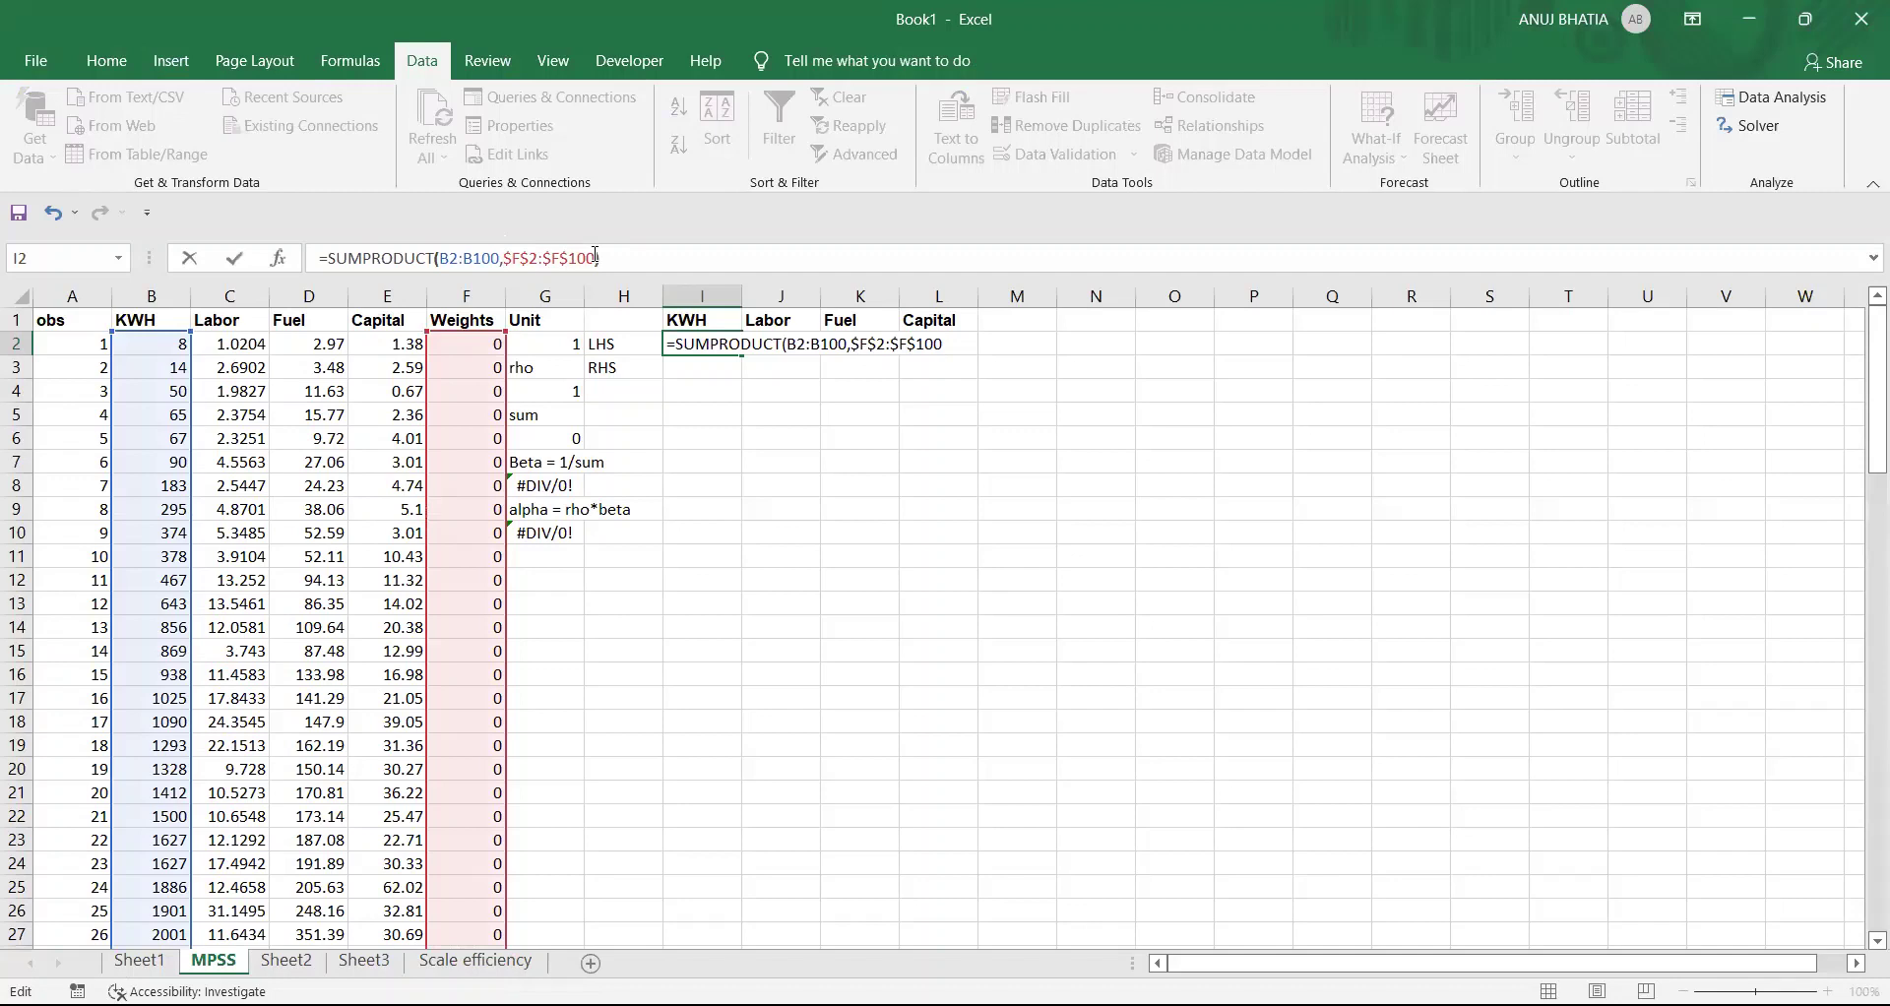
key(Return)
- Fill the SUMPRODUCT formula from I2 across to J2:L2 and check the references in the Labor and Fuel copies
click(723, 346)
double_click(725, 347)
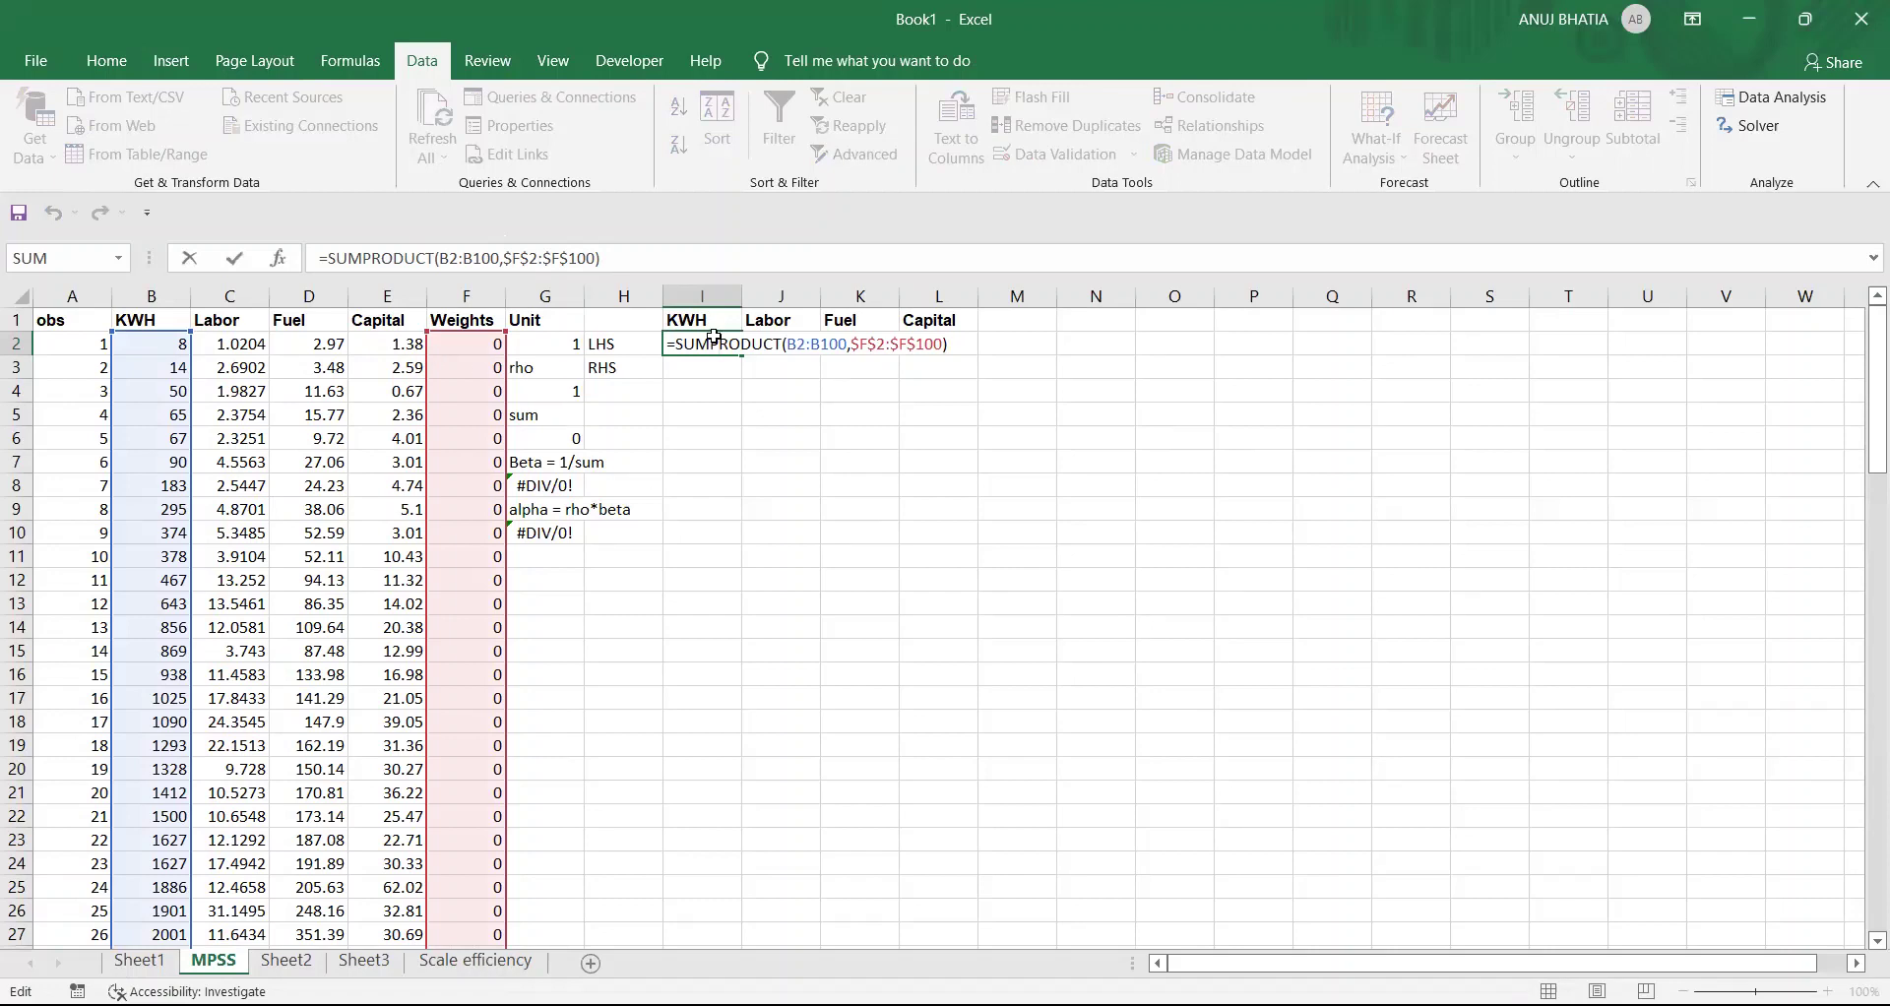
key(Escape)
drag(742, 355, 959, 349)
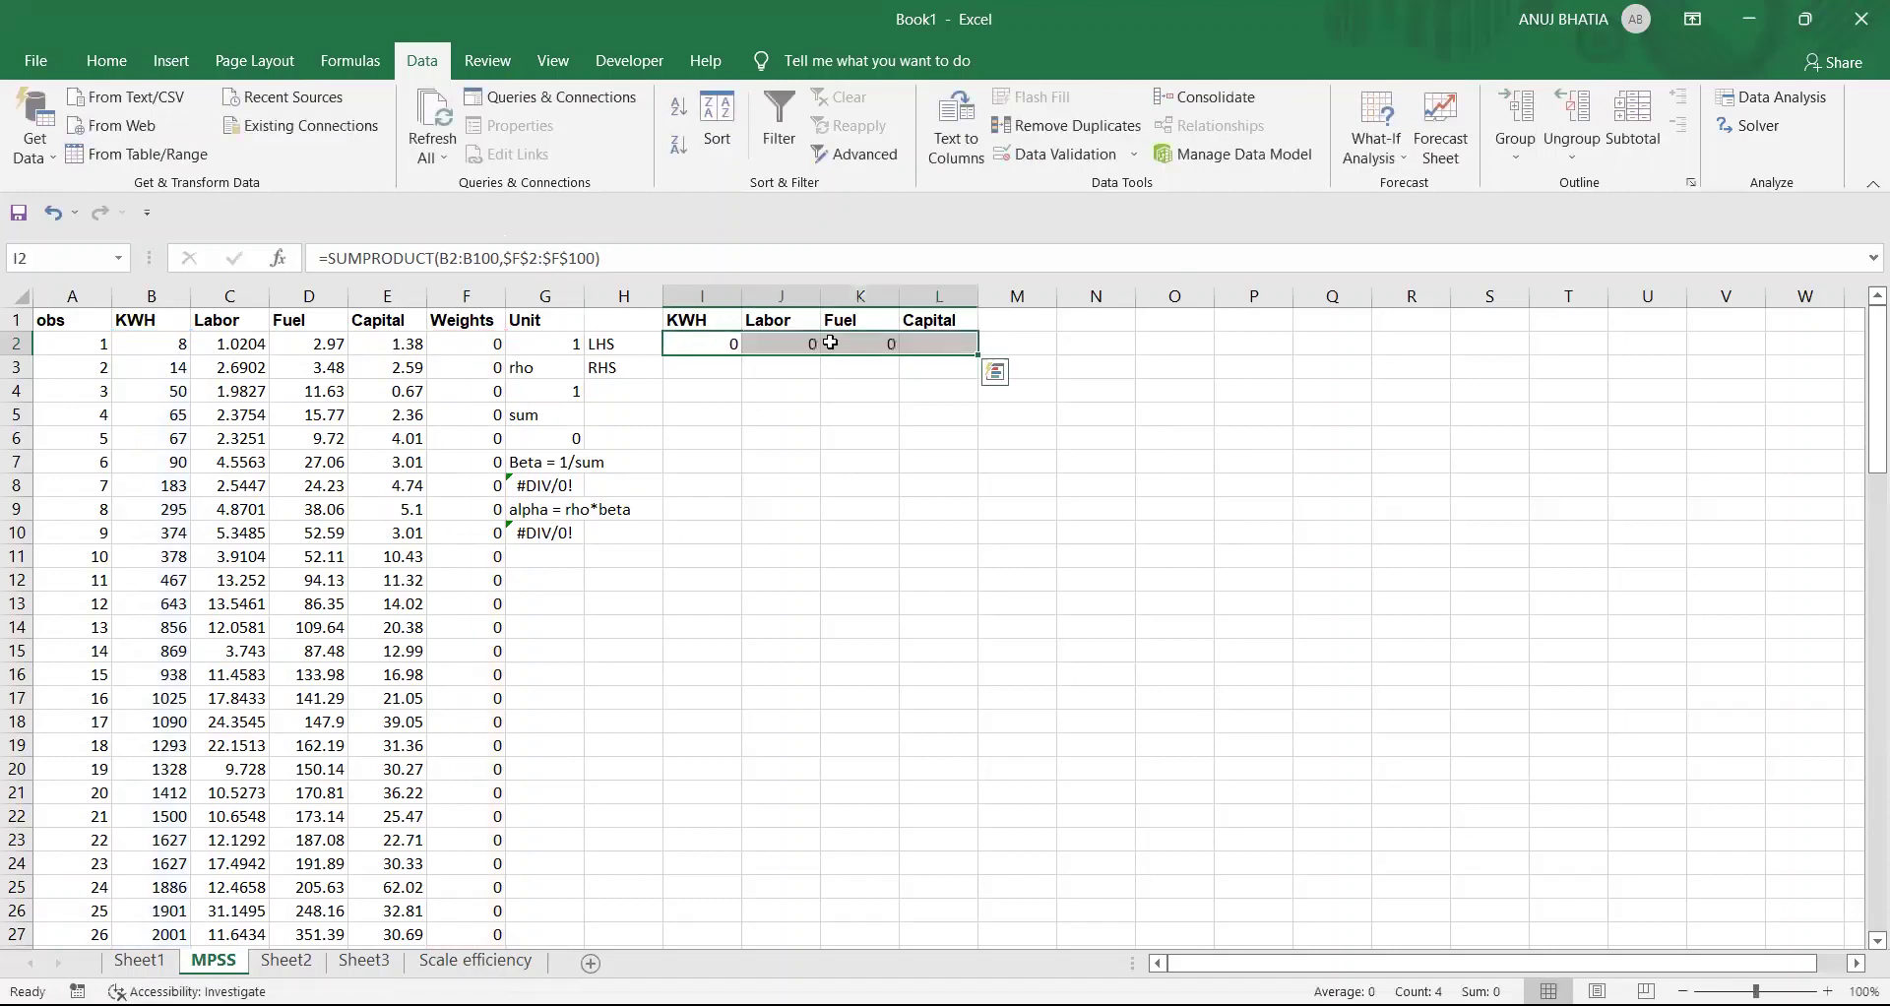
double_click(807, 344)
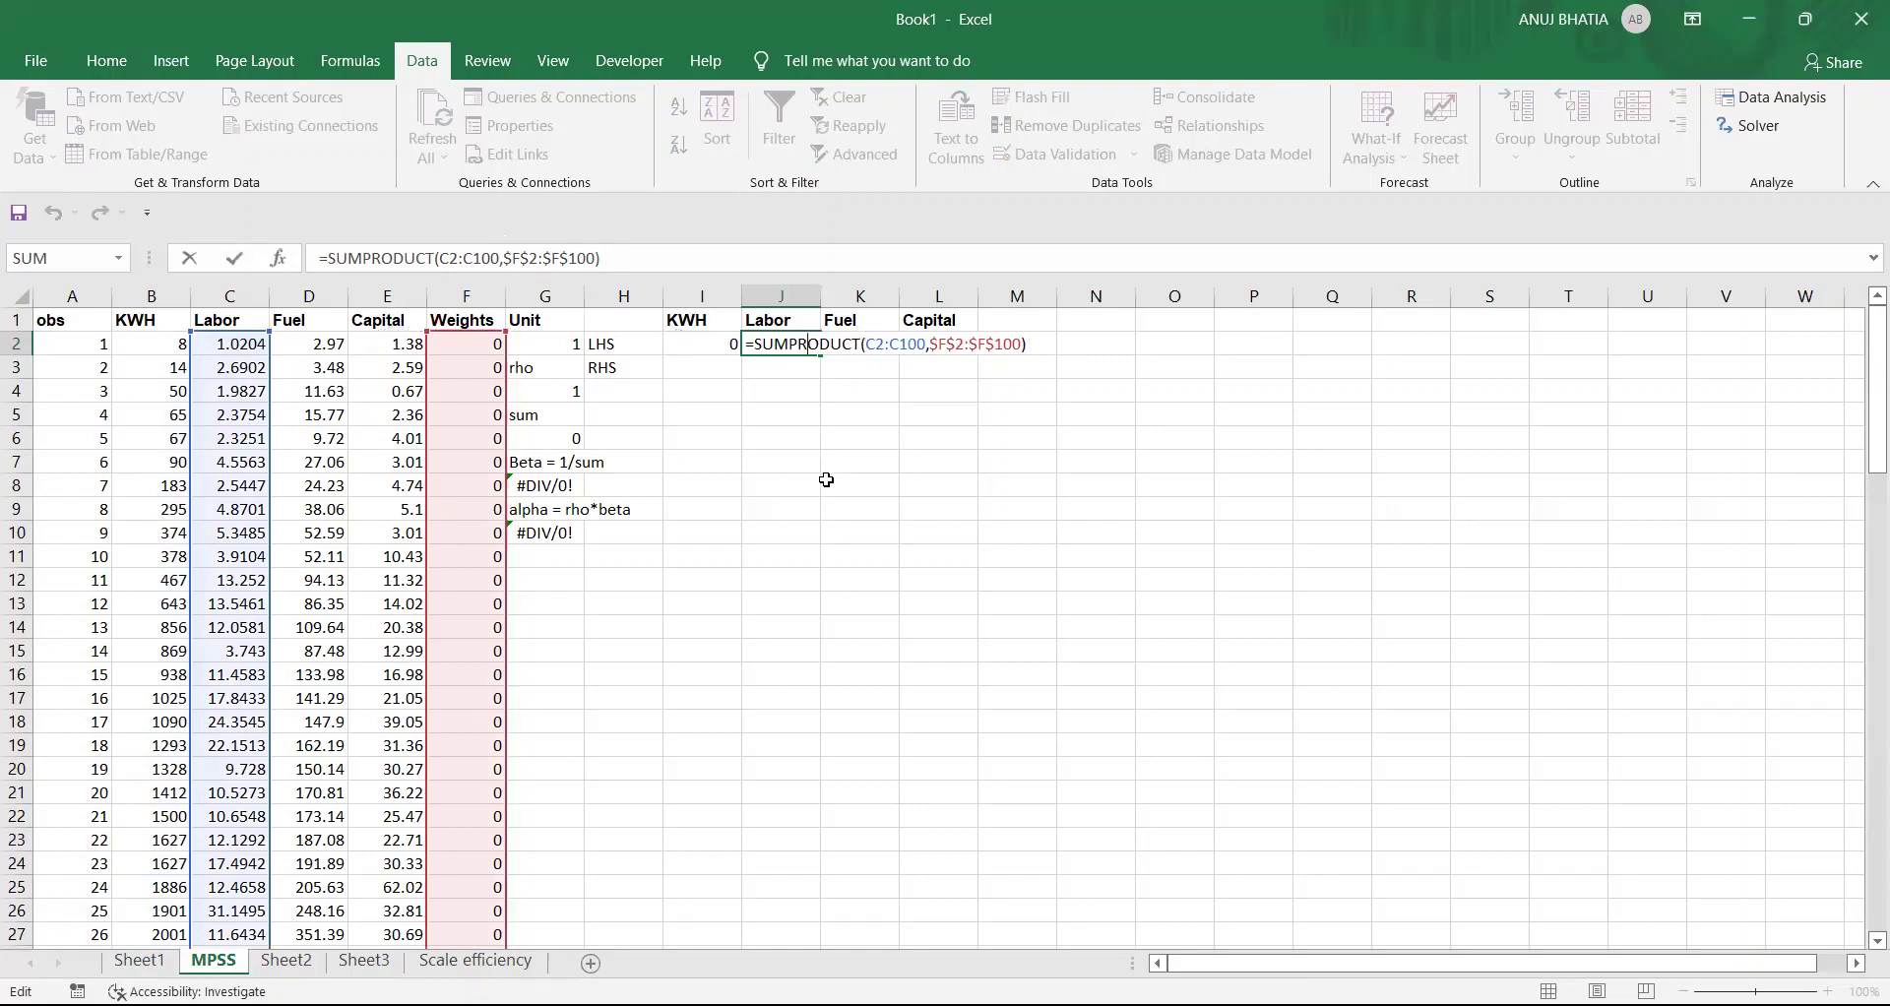
double_click(879, 343)
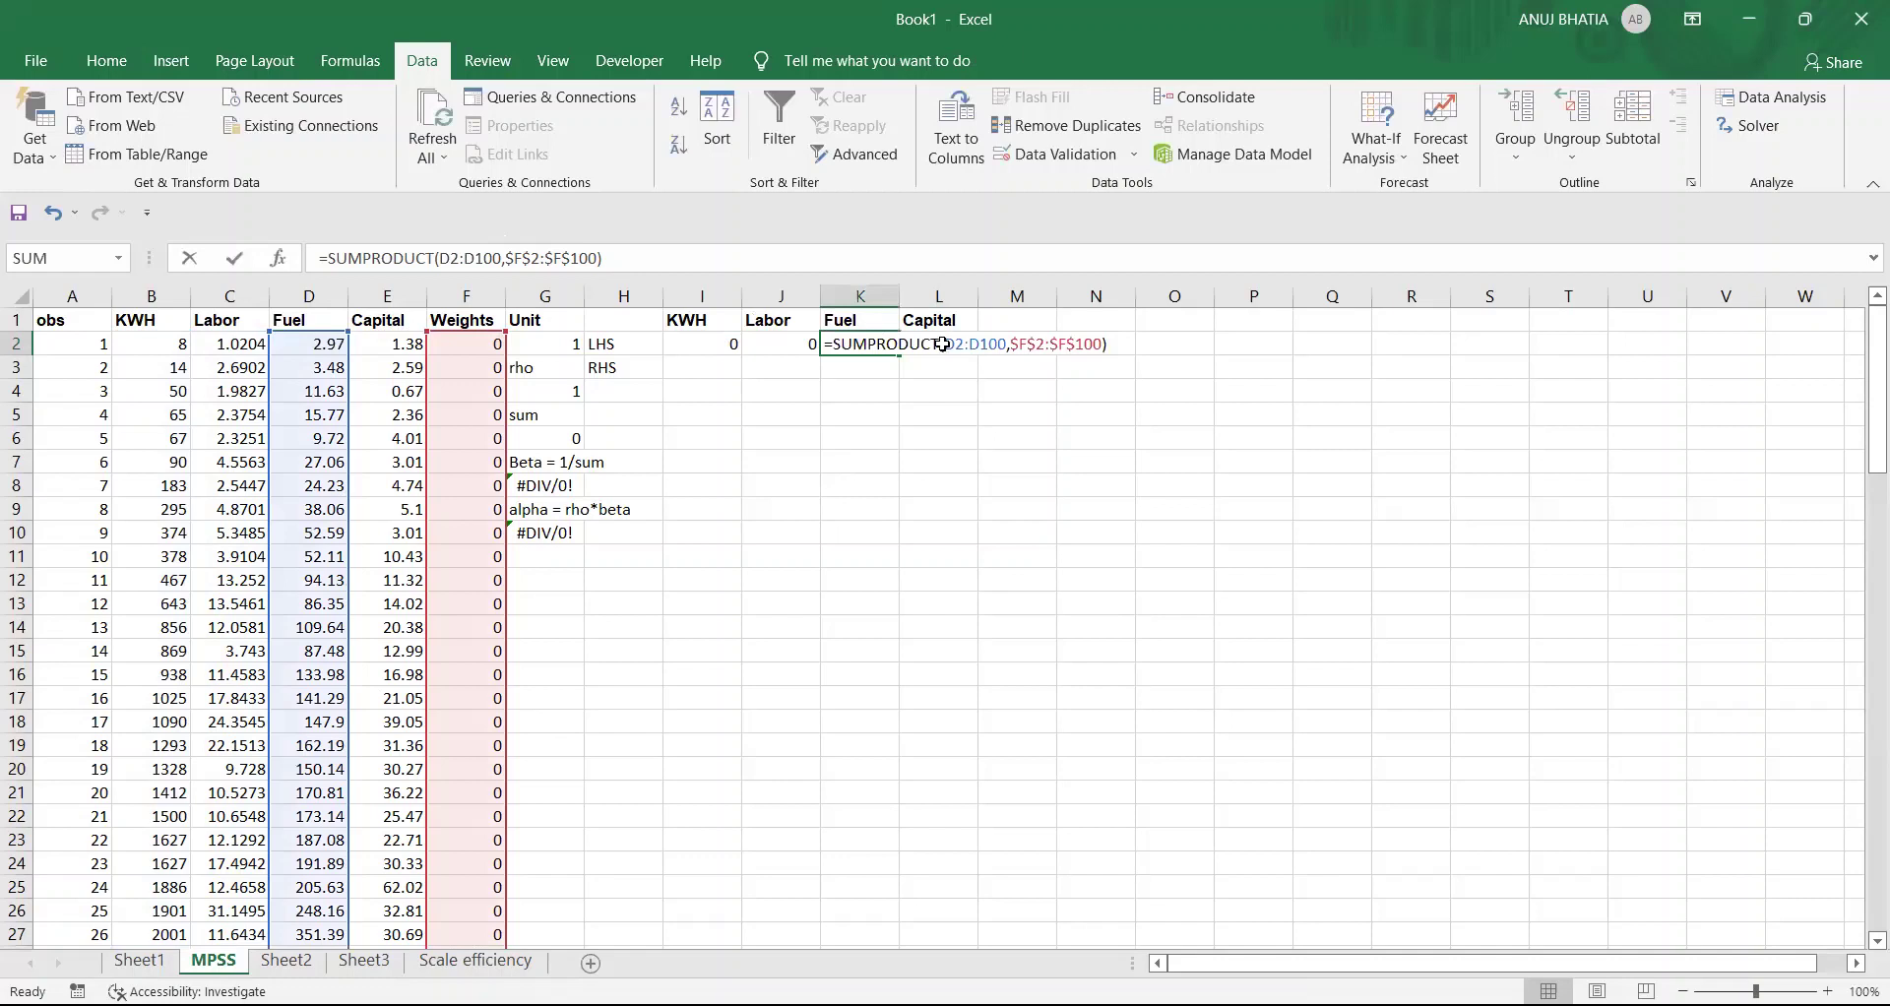
- Begin the KWH right-hand-side formula in I3 with the rho cell G4, consulting the constraints on the PowerPoint slide
click(701, 374)
text(=)
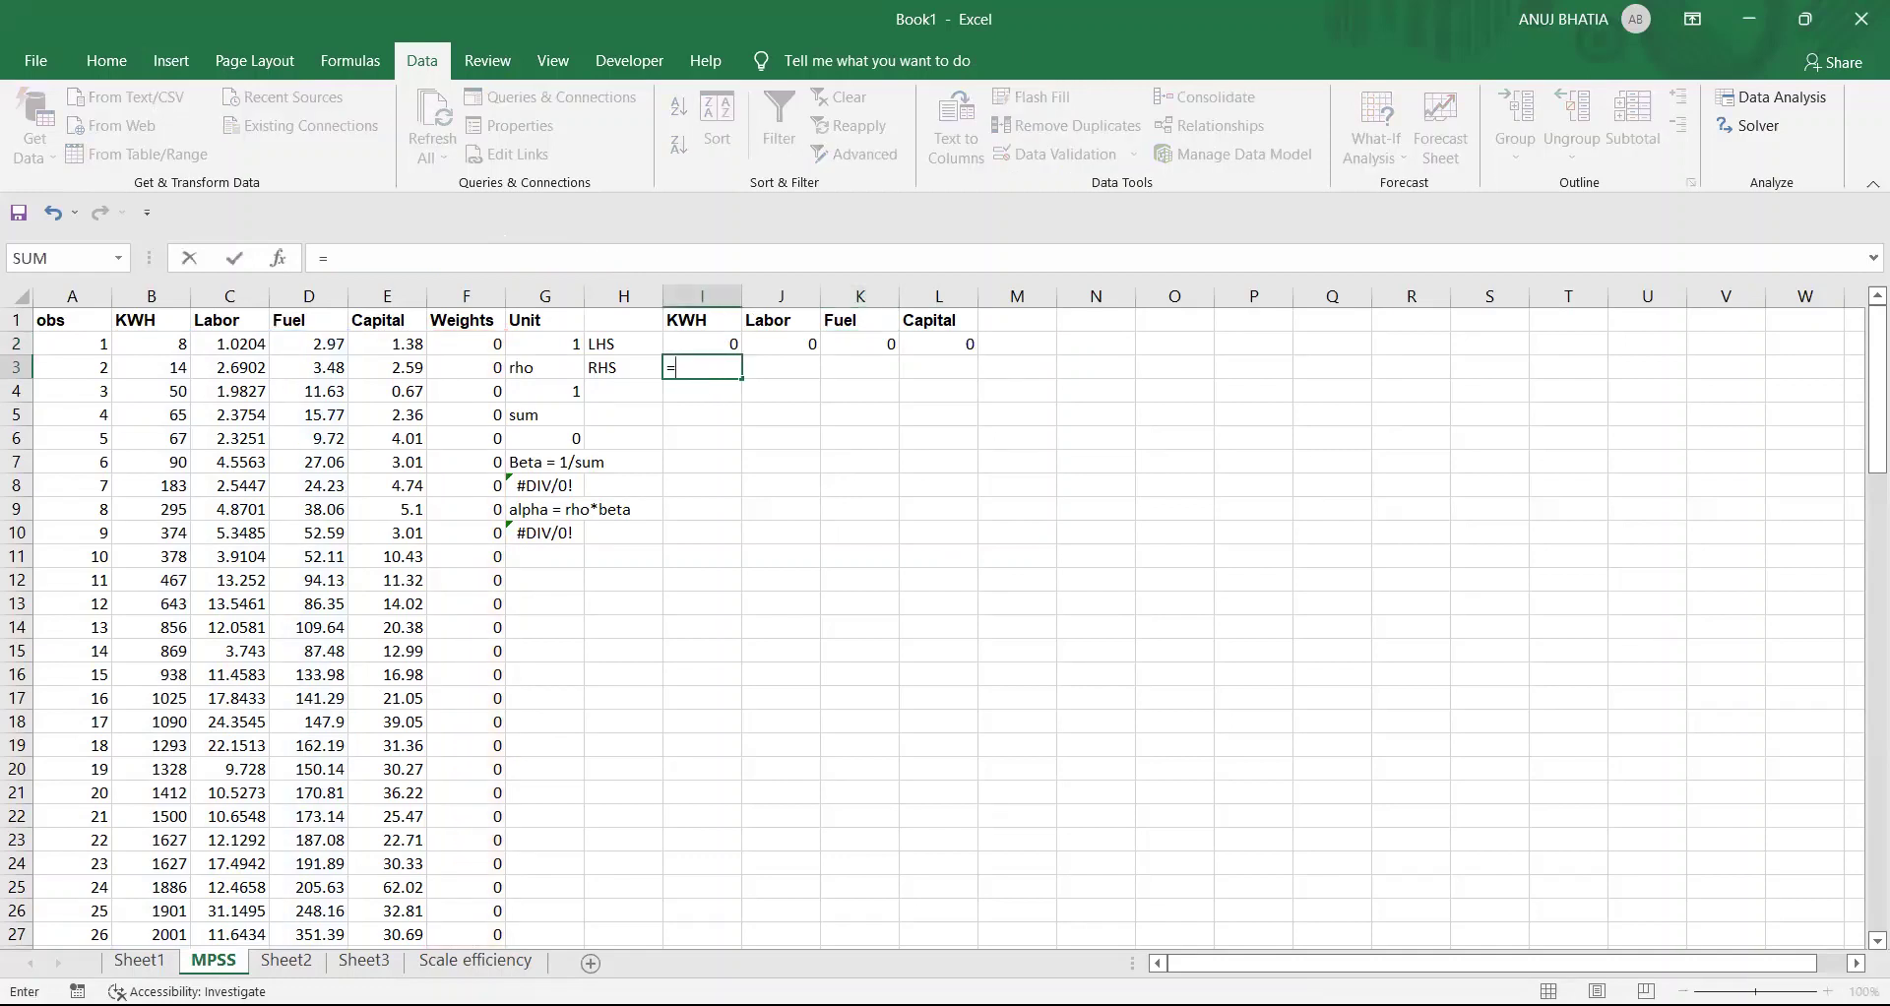
key(alt+Tab)
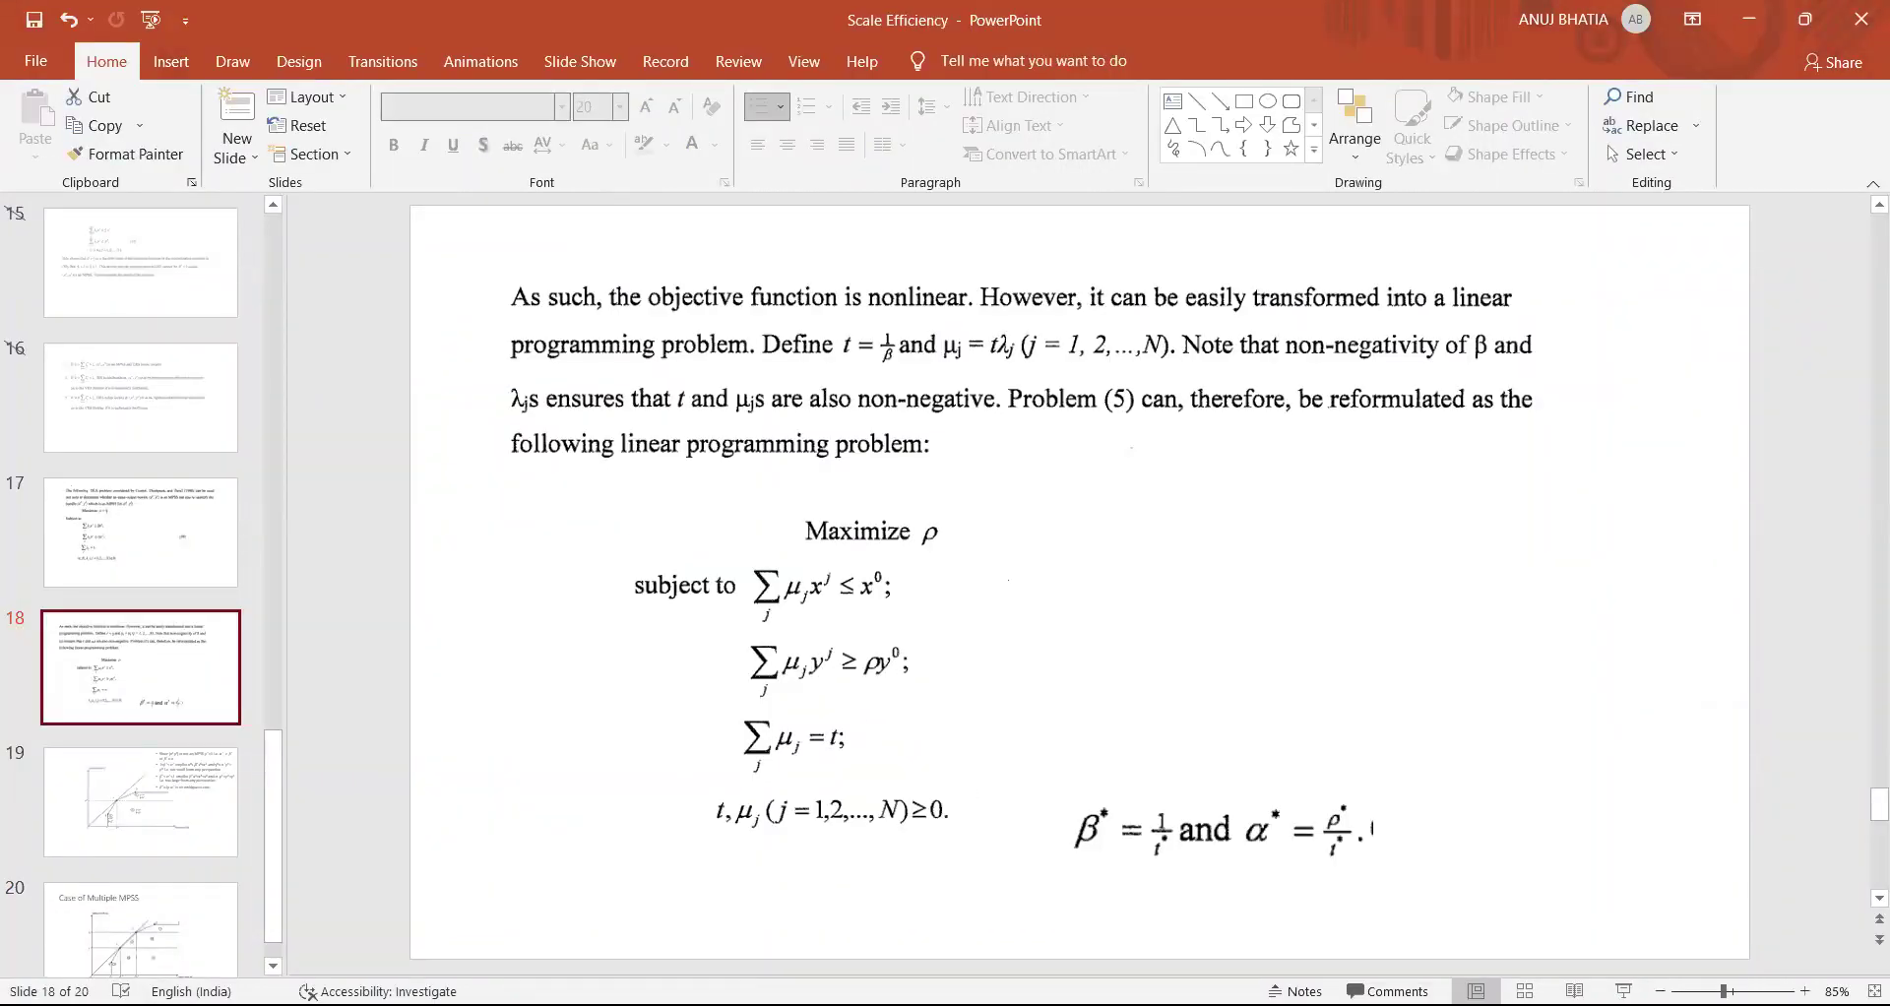
key(alt+Tab)
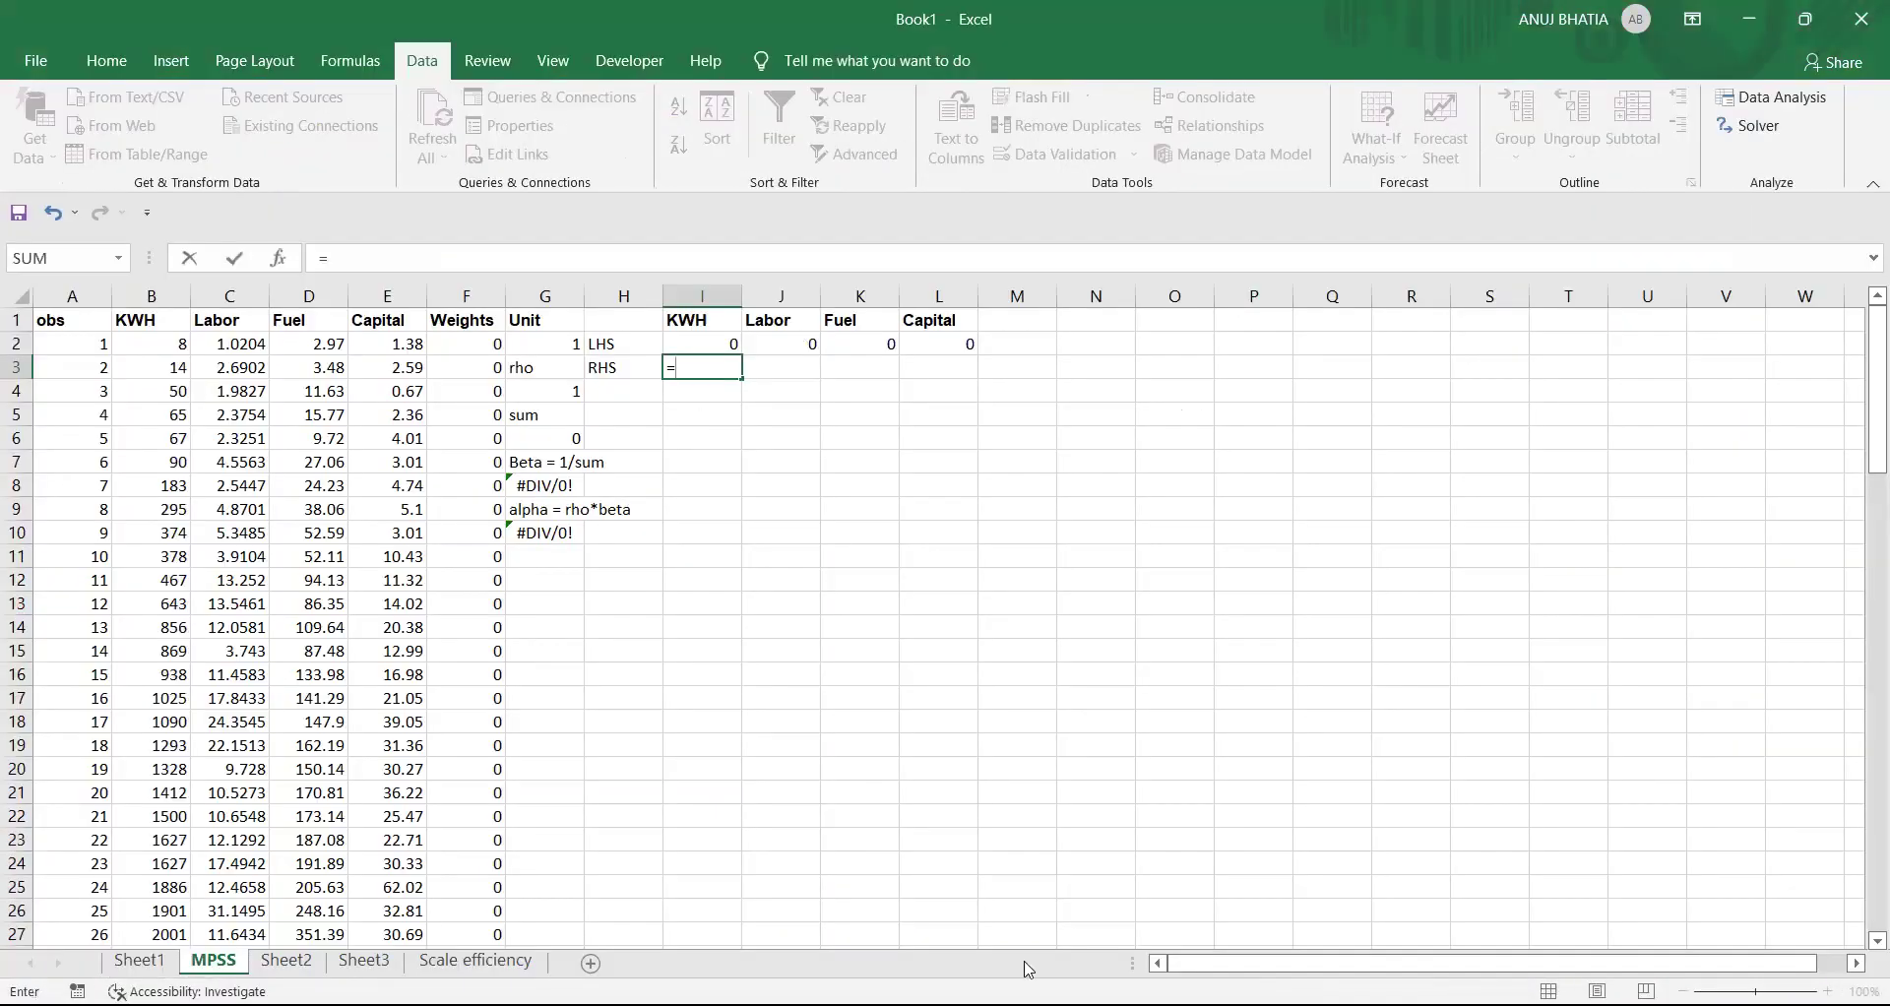
click(540, 389)
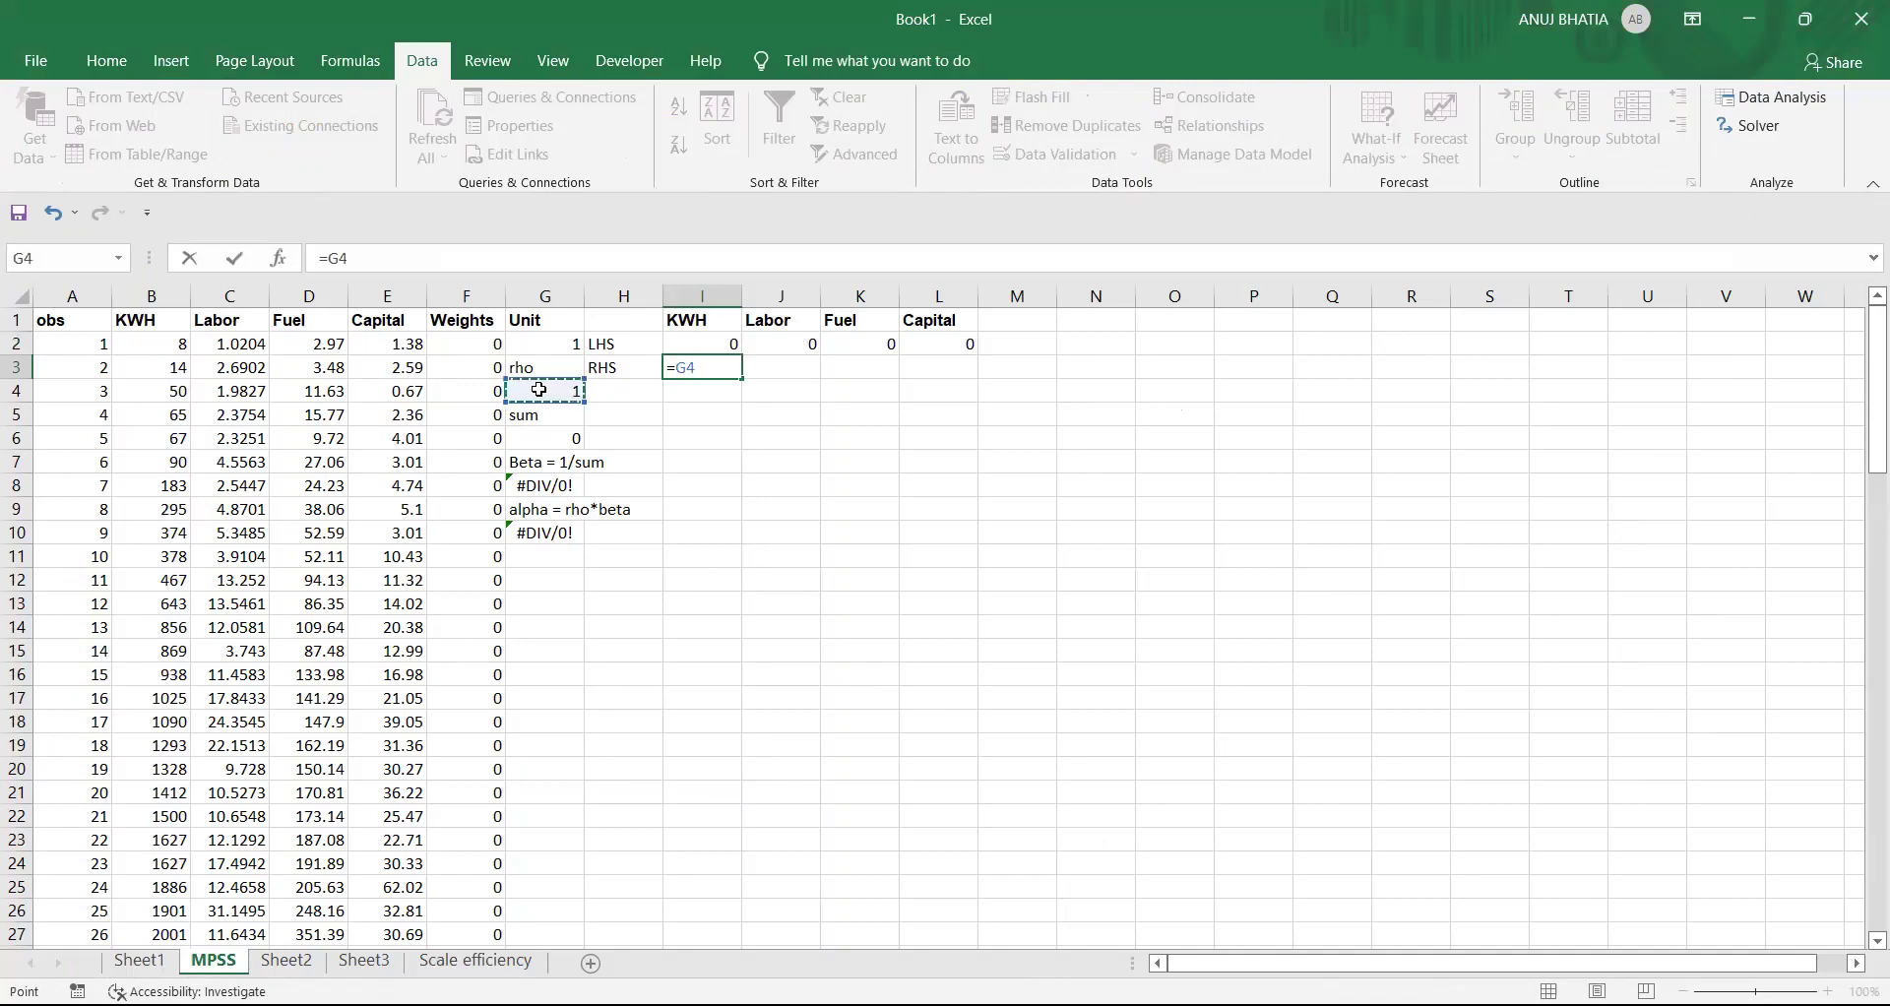
- Complete the KWH right-hand-side formula as =G4*INDEX(B2:B100,G2) and check it against the first KWH observation
text(*)
text(INDEX()
click(171, 342)
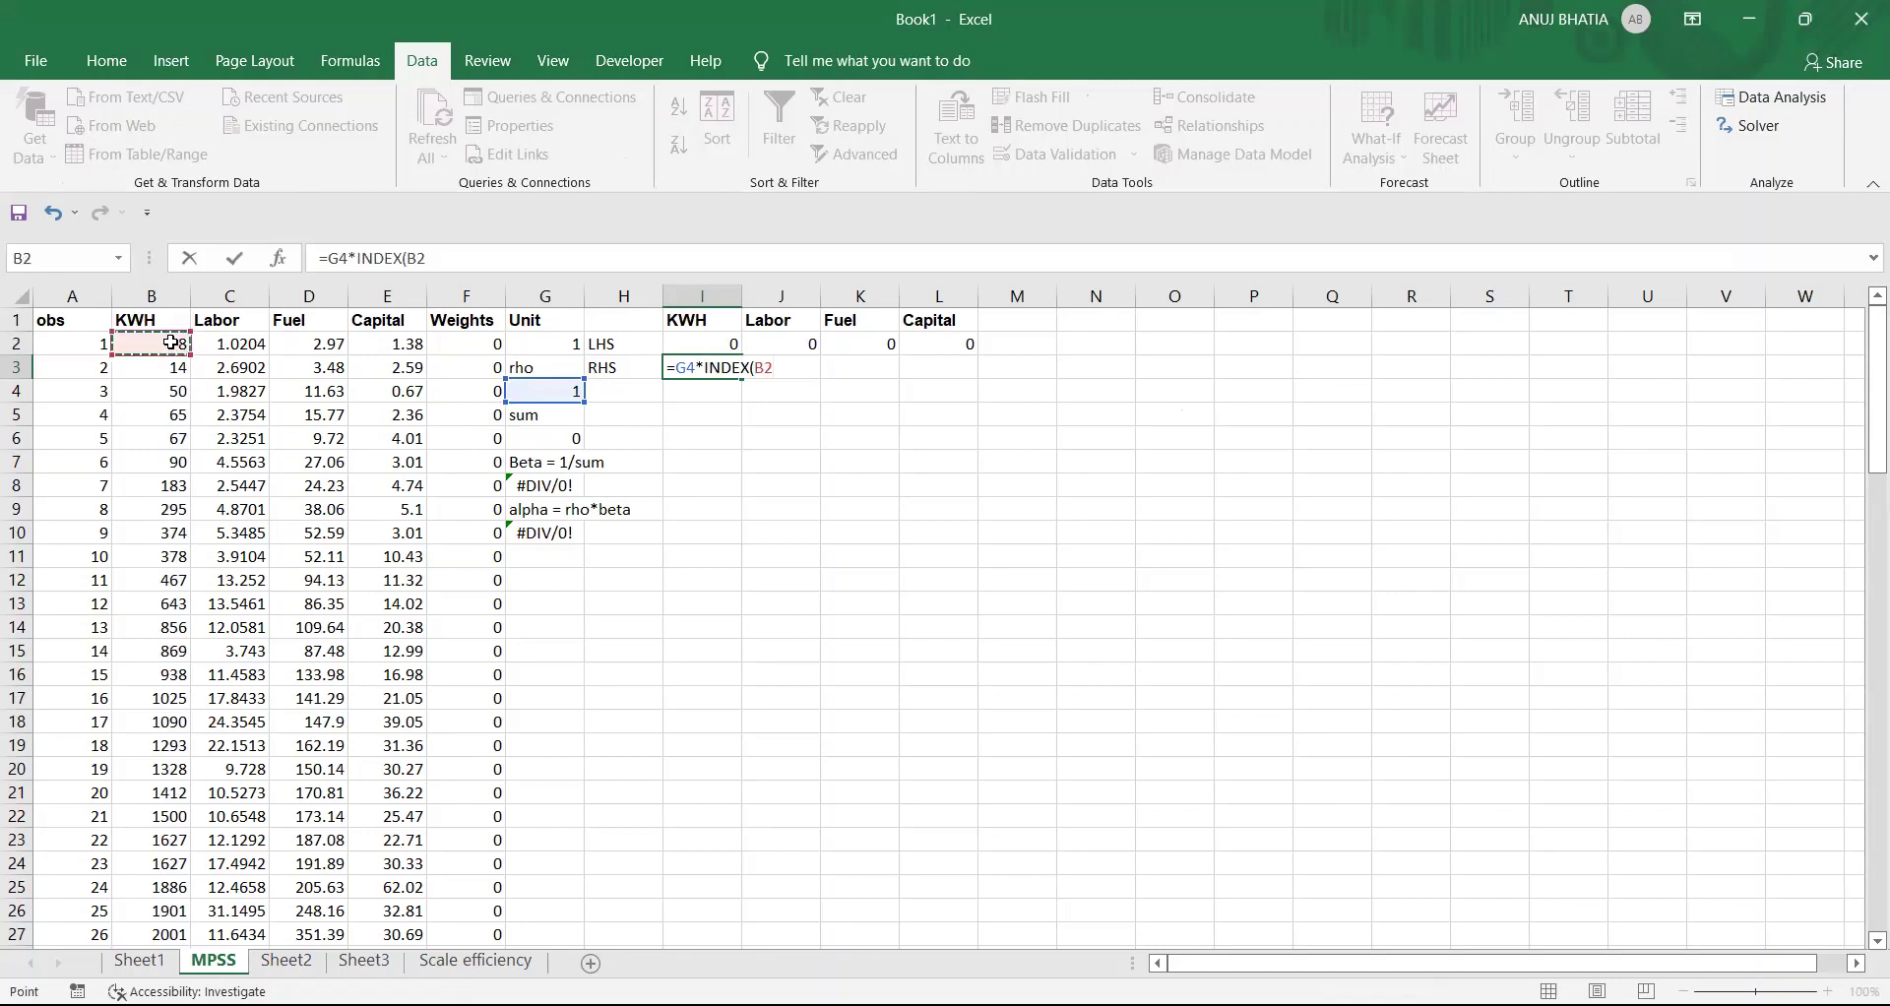
key(ctrl+shift+Down)
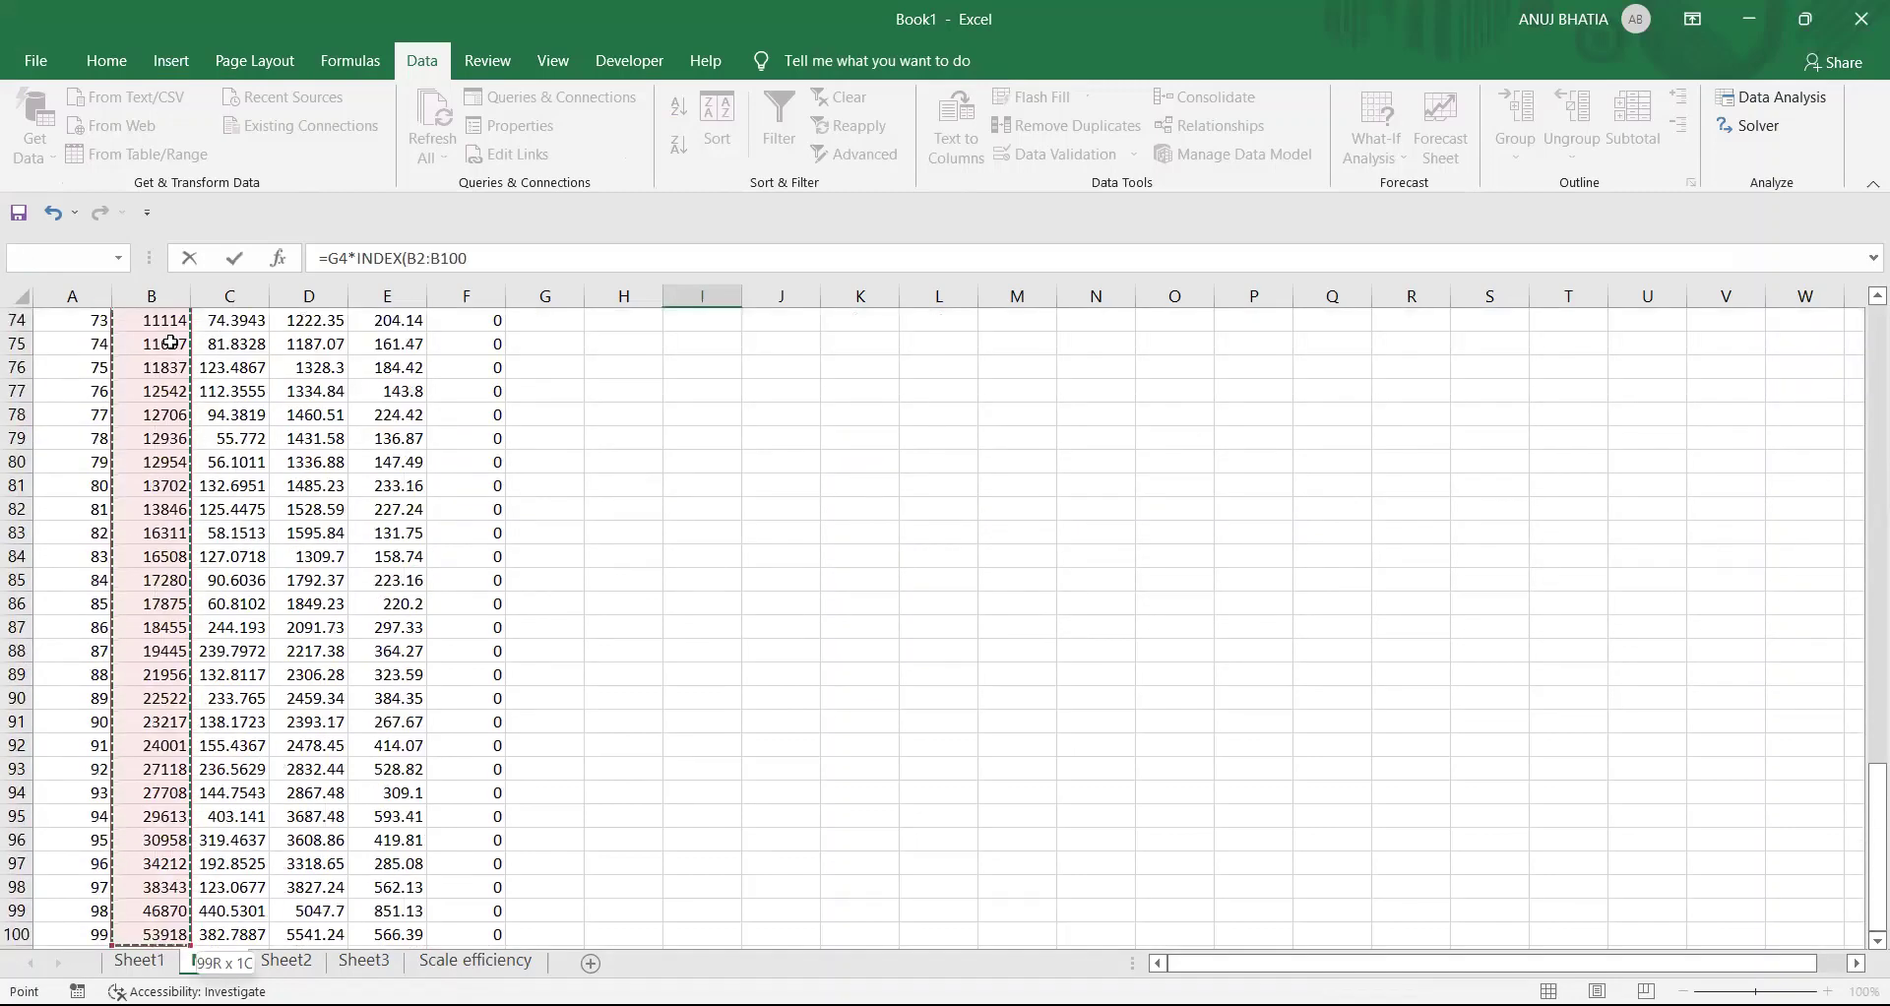
scroll(492, 393, up, 20)
text(,)
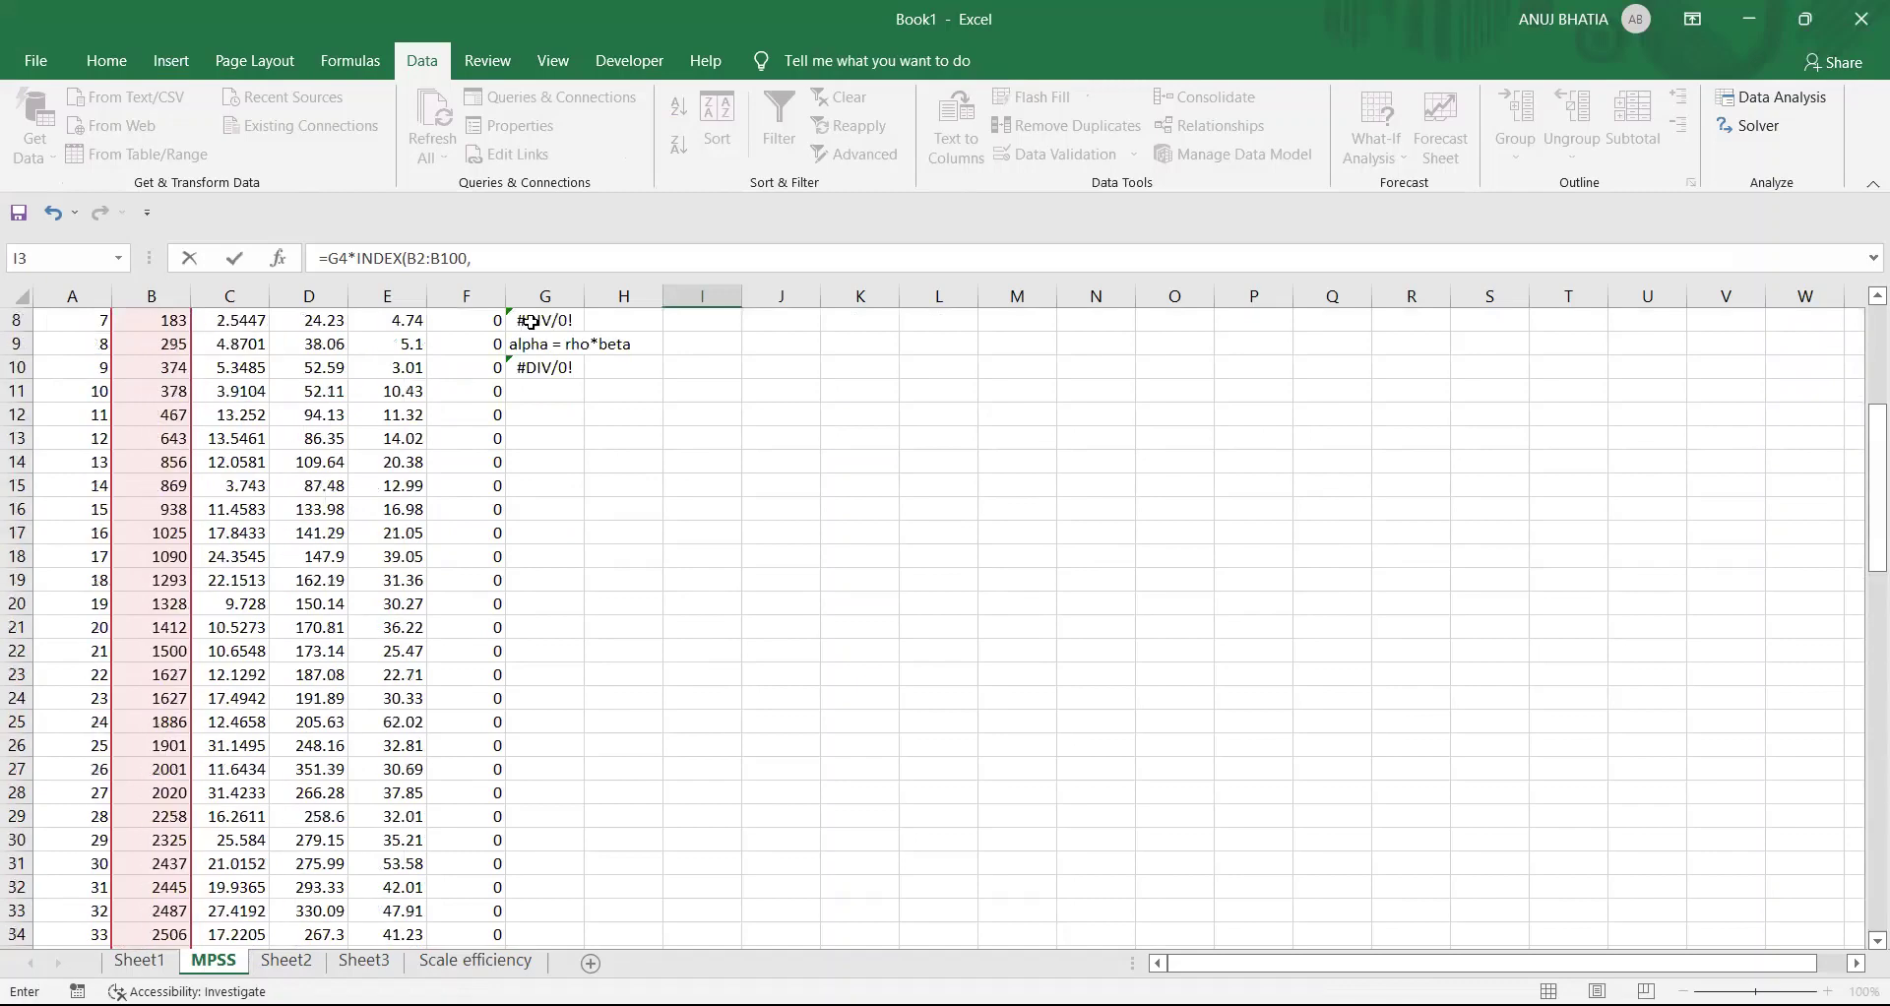
scroll(531, 374, up, 3)
click(543, 344)
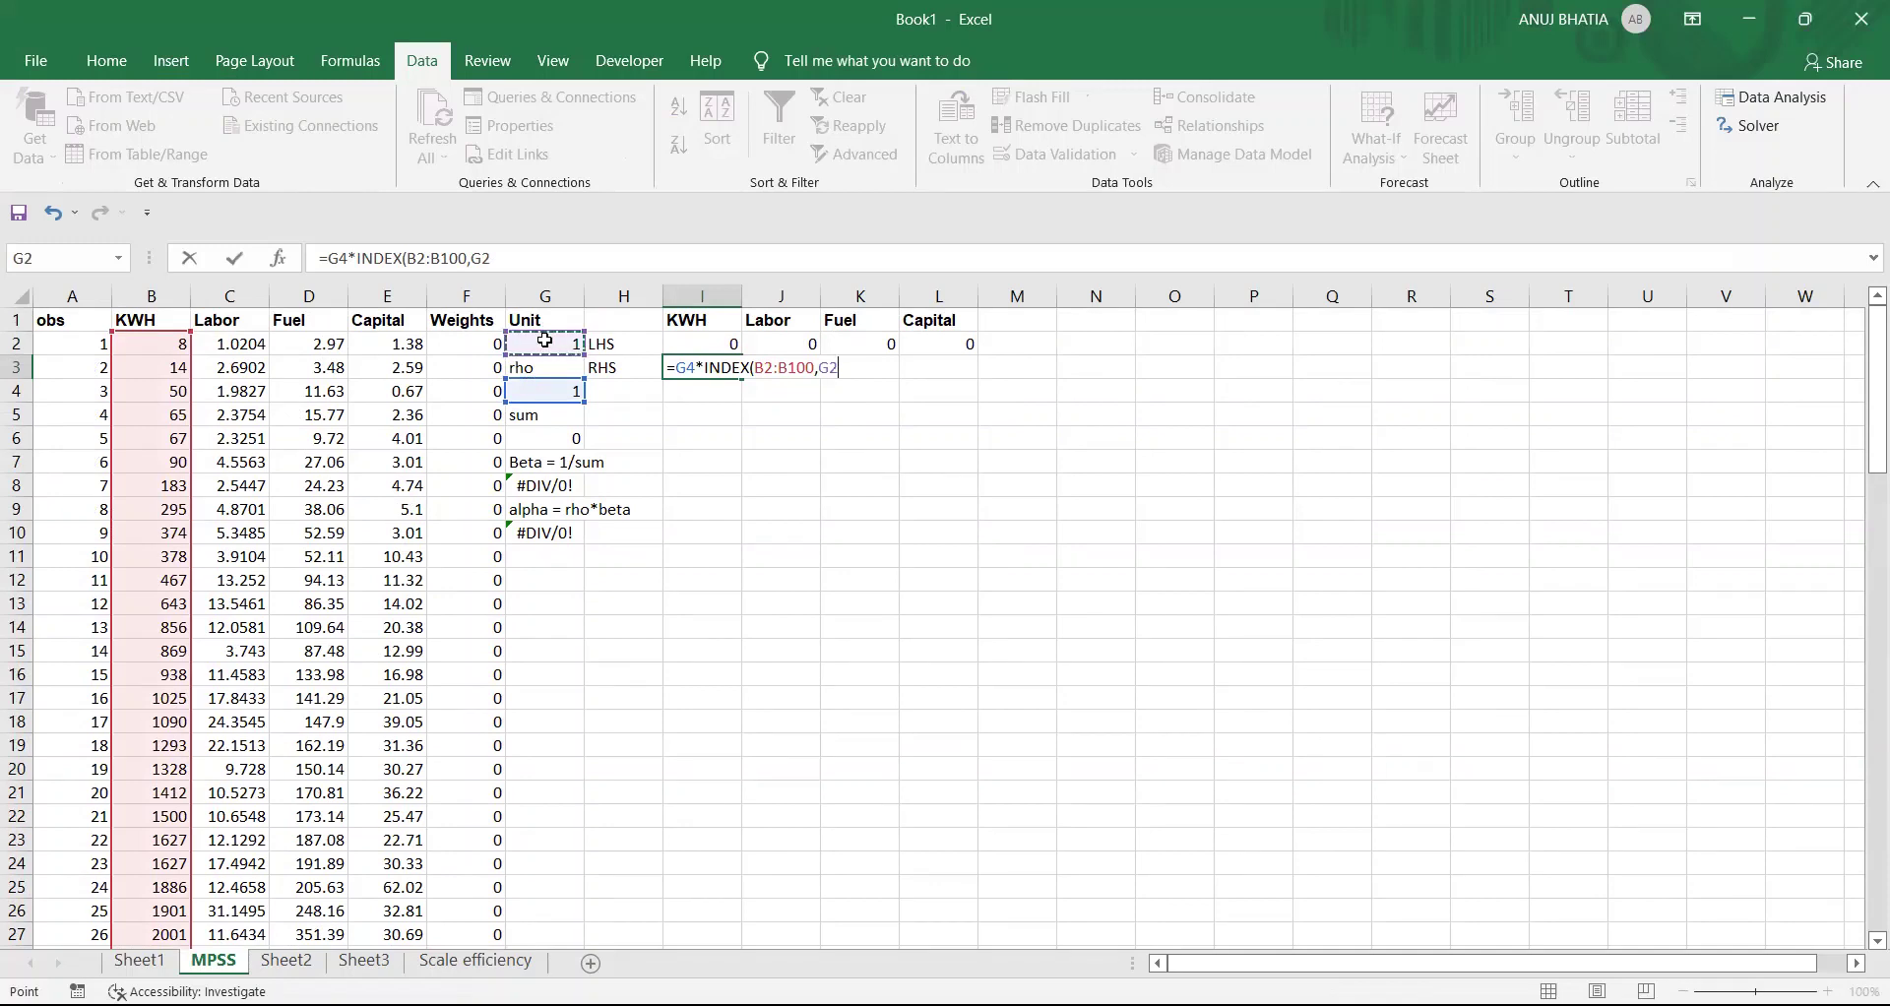
text())
key(Return)
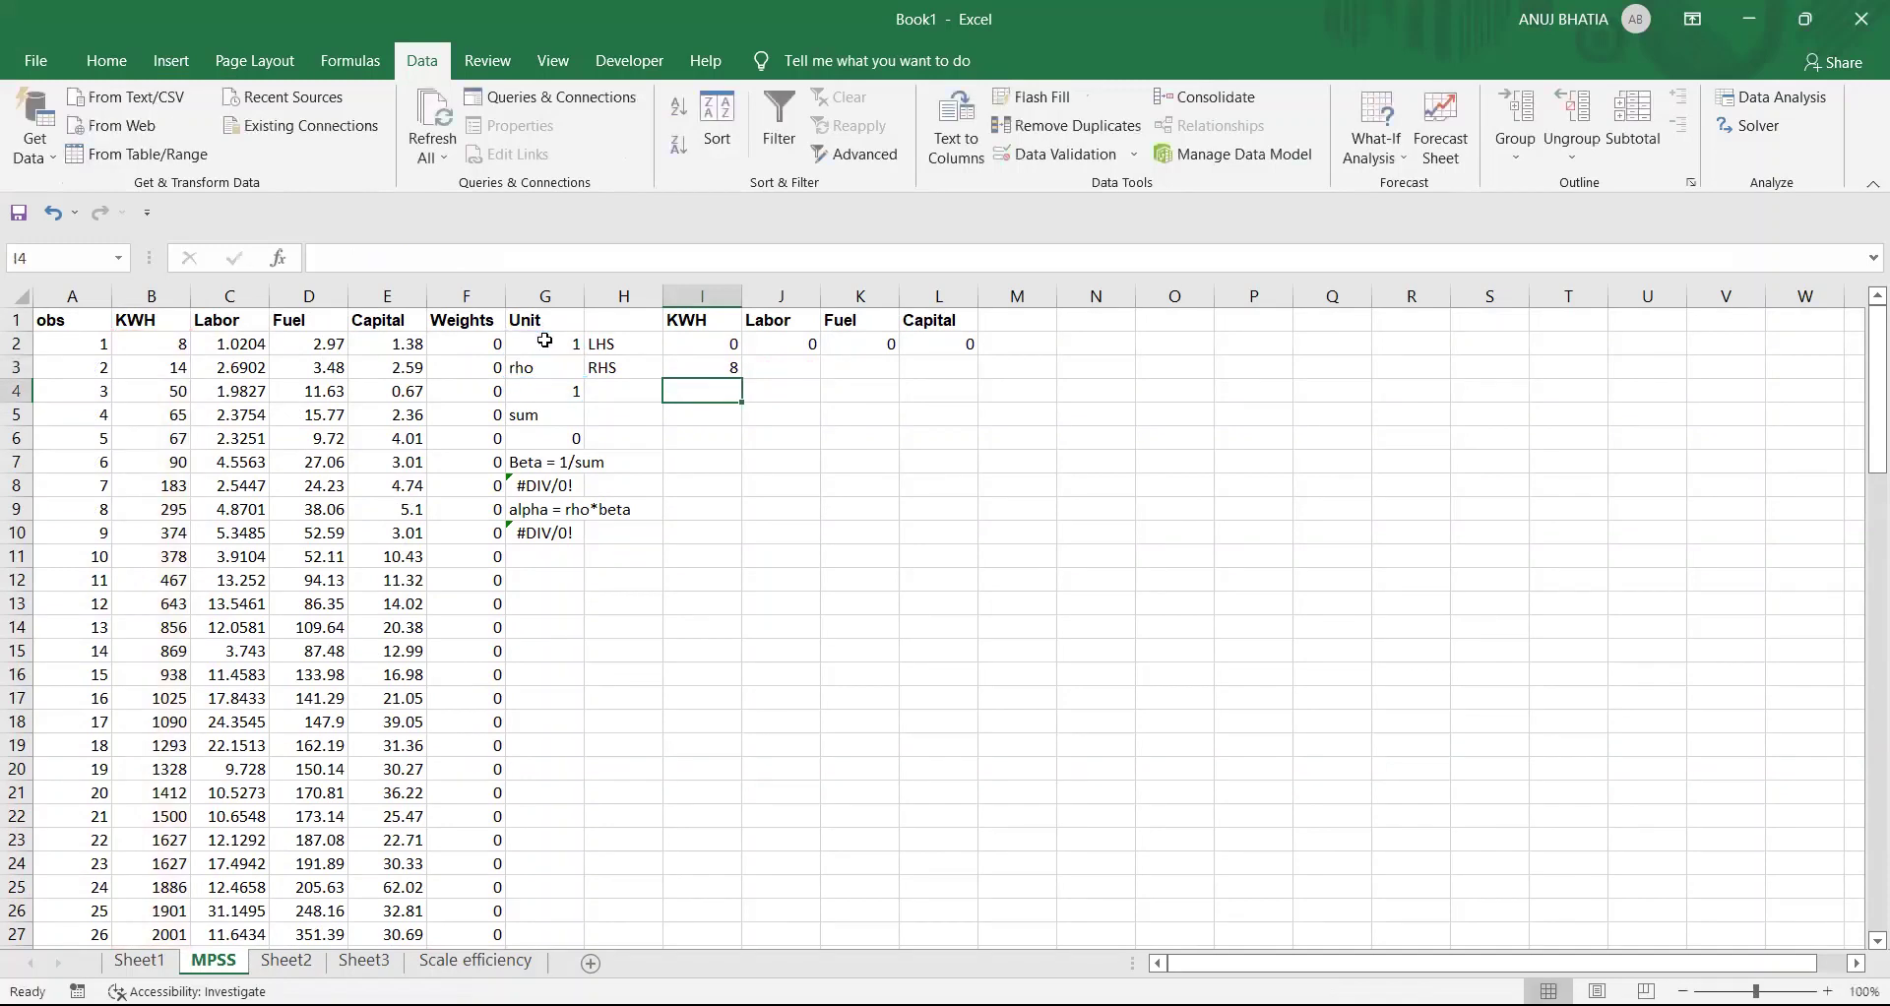
click(173, 345)
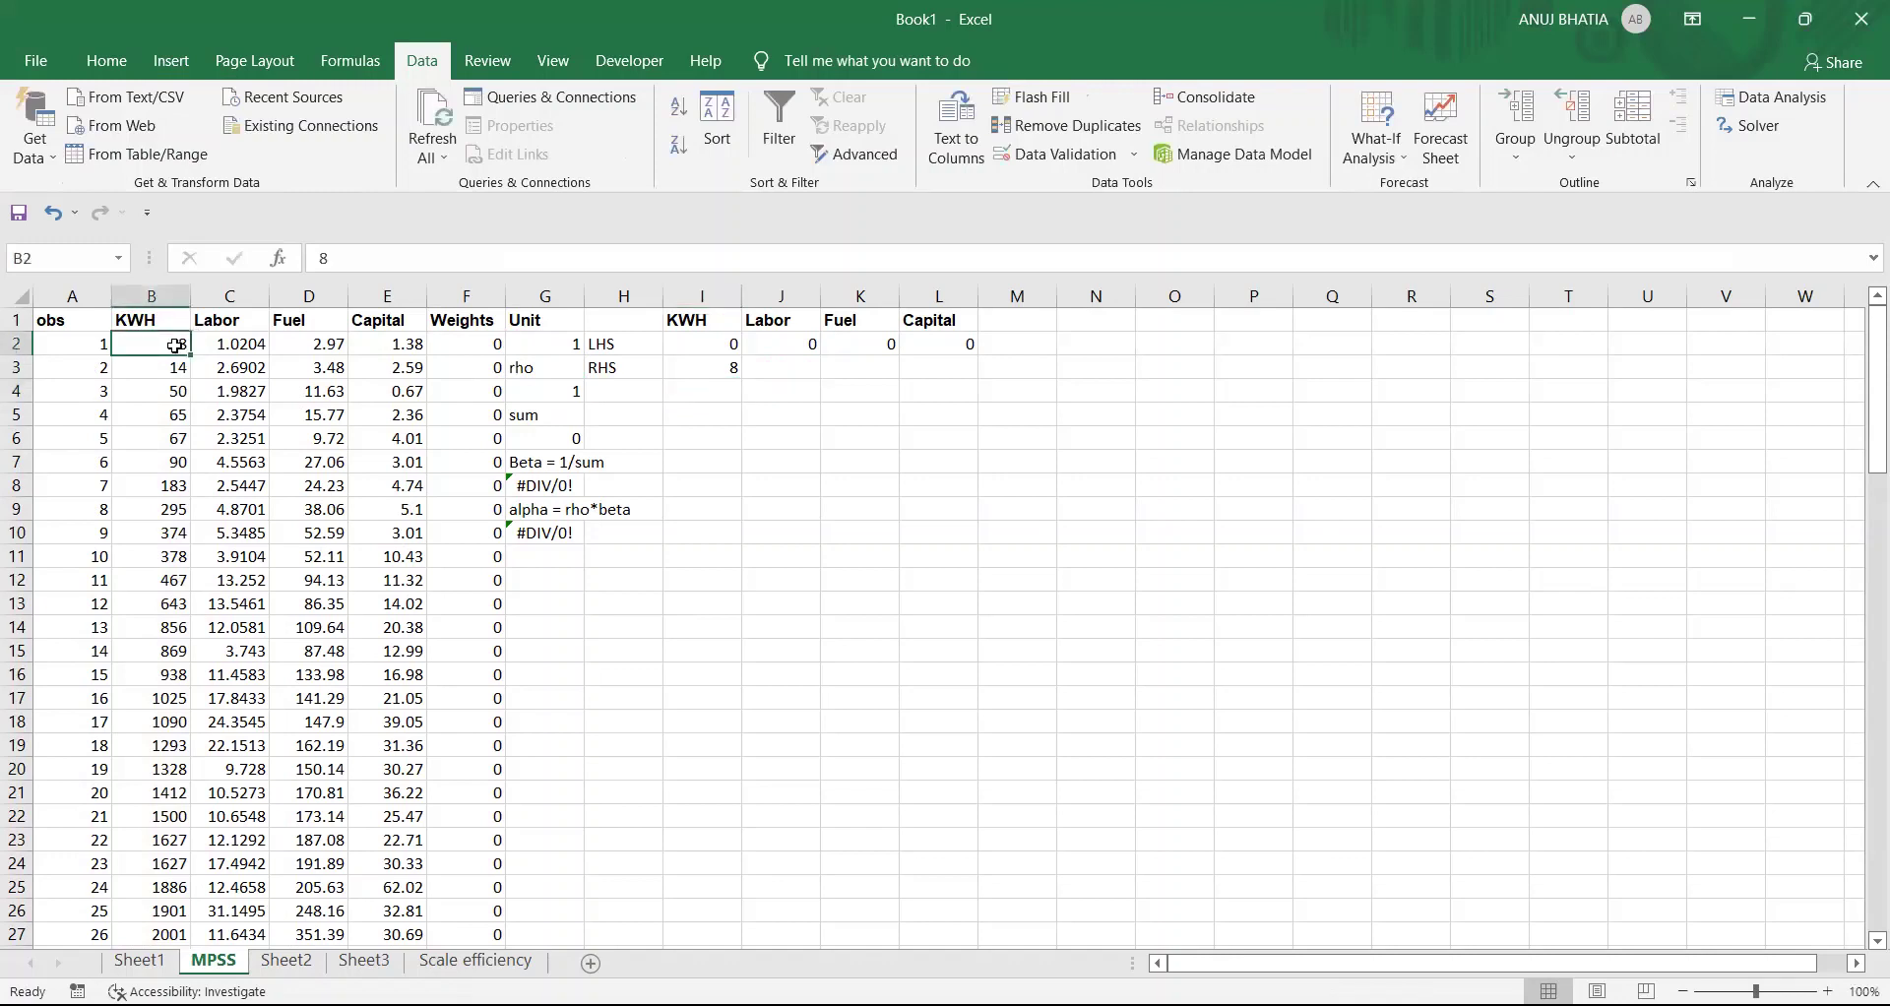
click(707, 366)
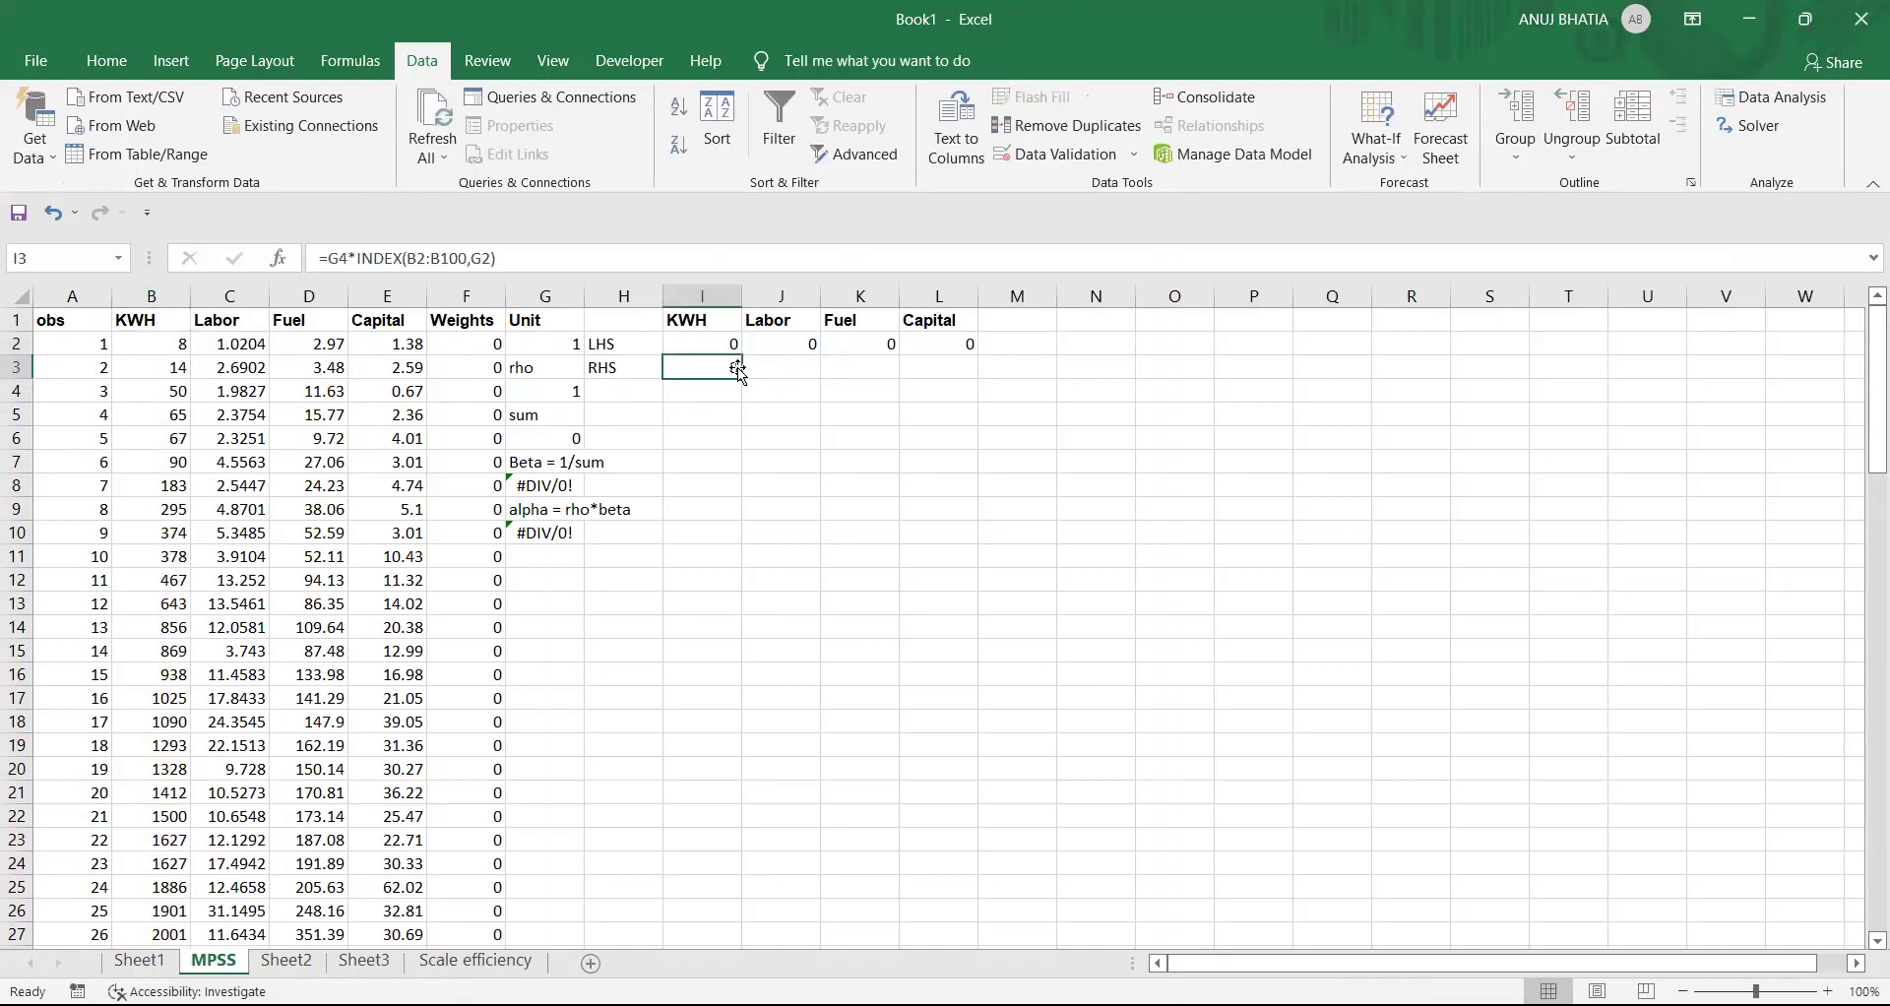
- Enter =INDEX(C2:C100,$G$2) in J3 as the Labor right-hand side
click(756, 367)
text(=)
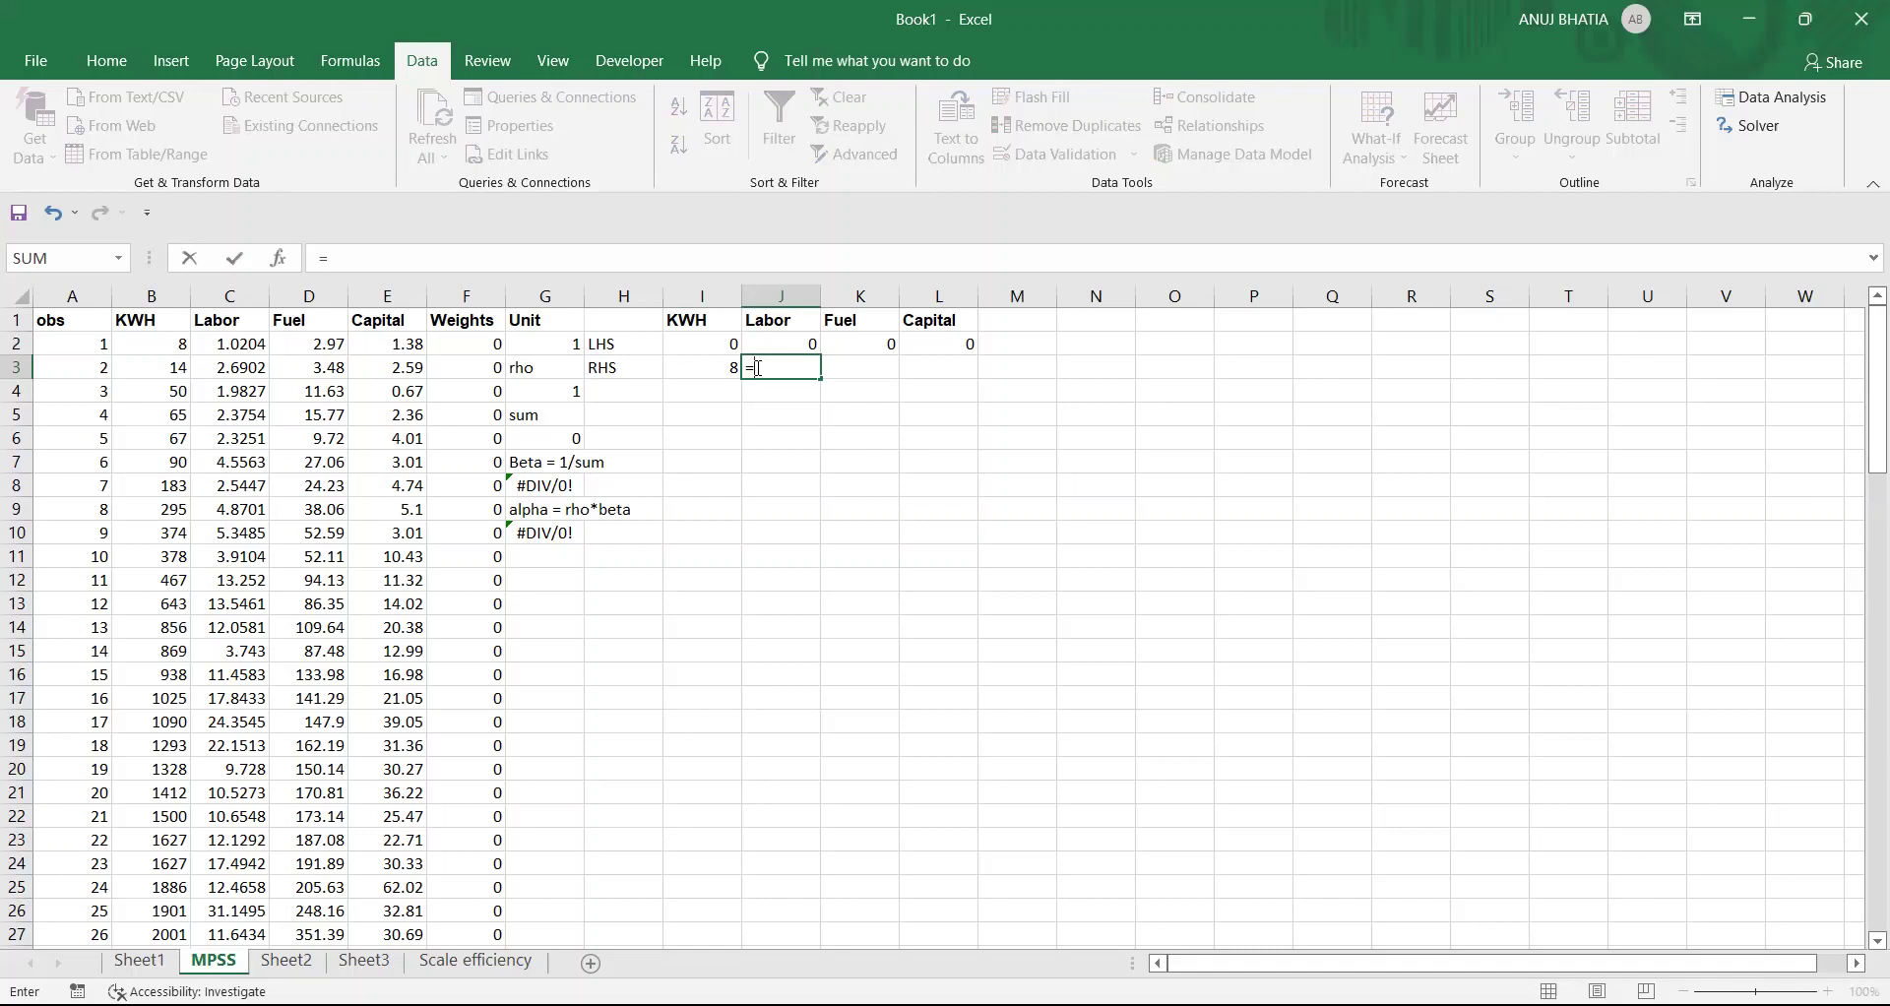
text(INDEX()
click(233, 343)
drag(234, 343, 234, 943)
text(,)
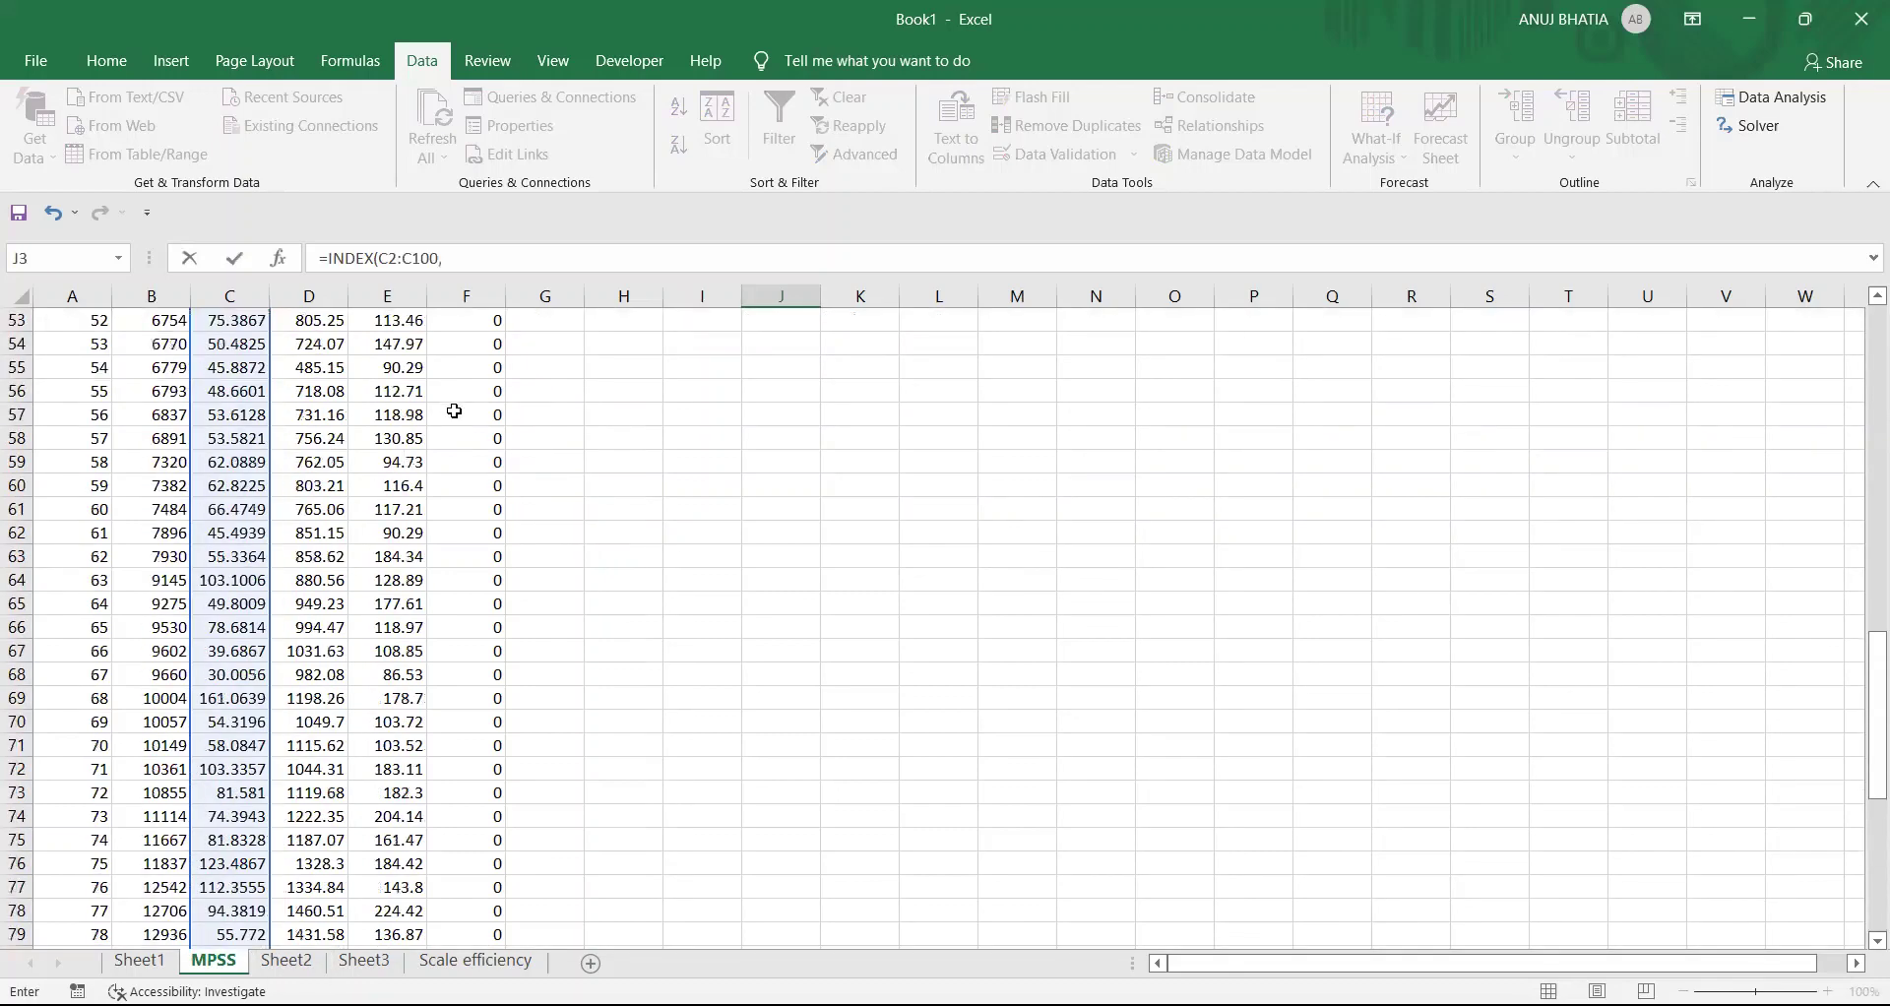
click(530, 346)
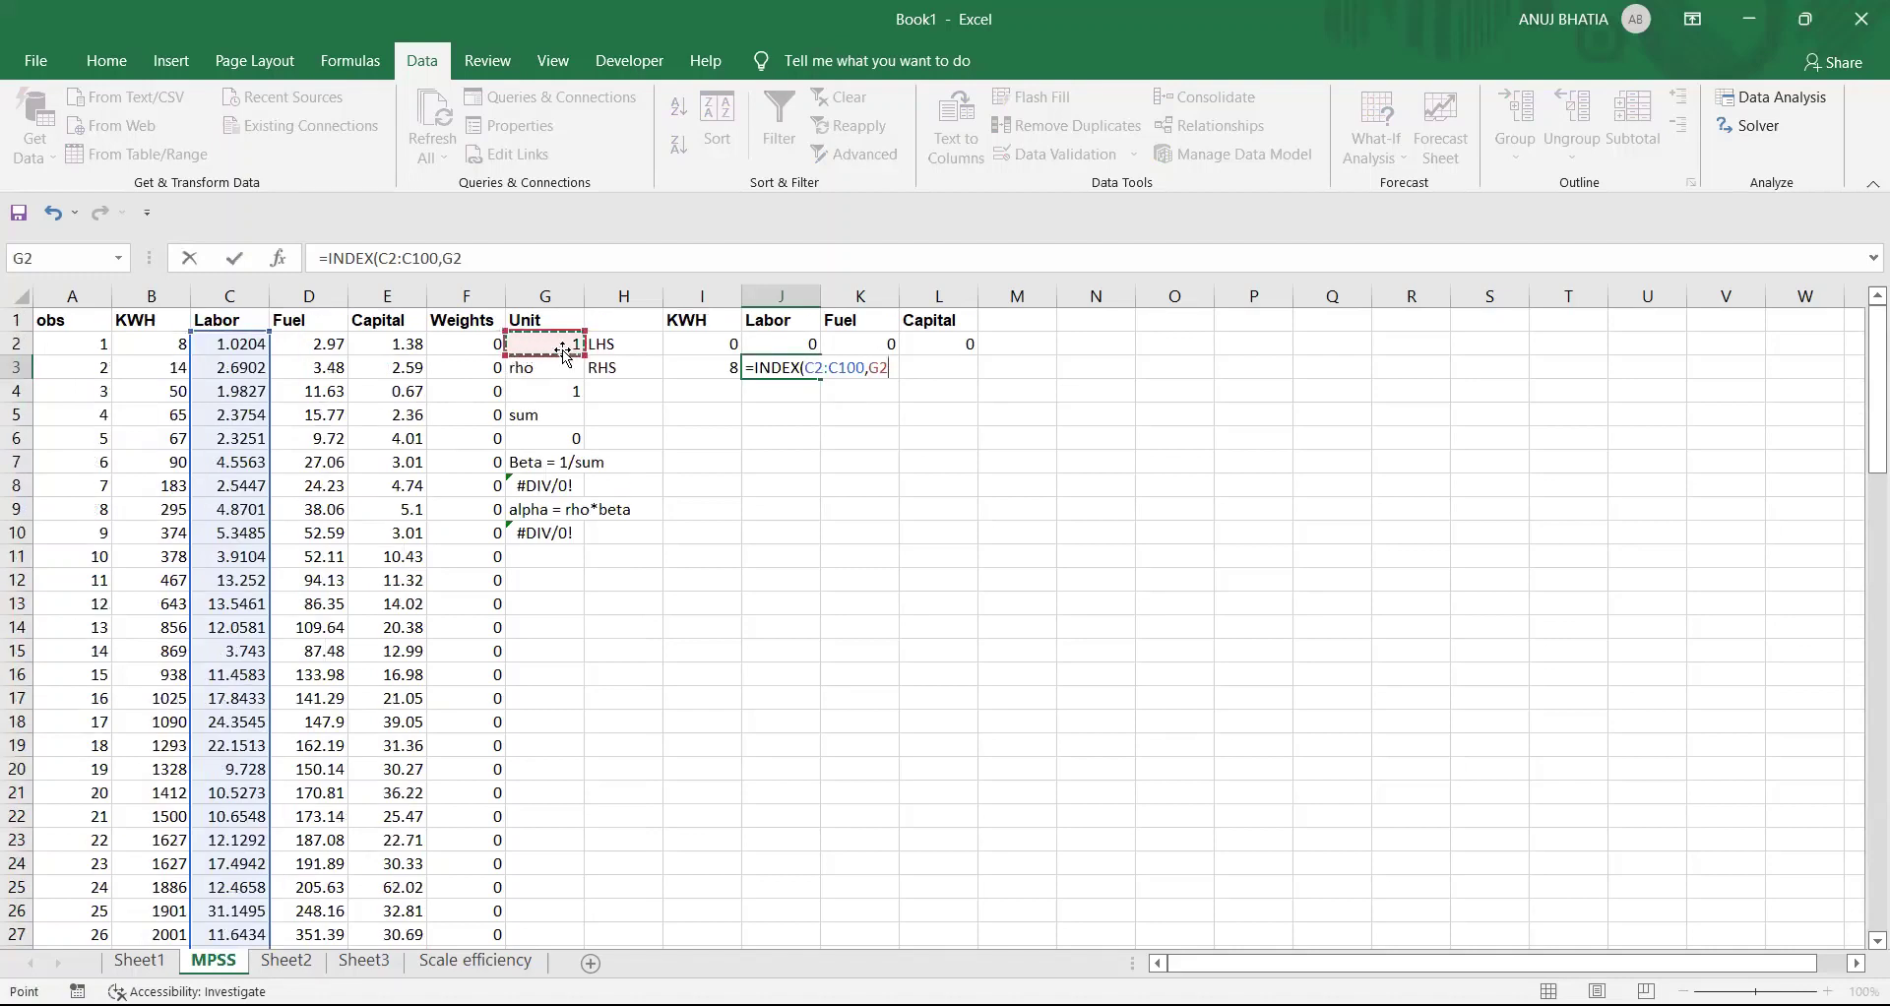
key(F4)
text())
key(Return)
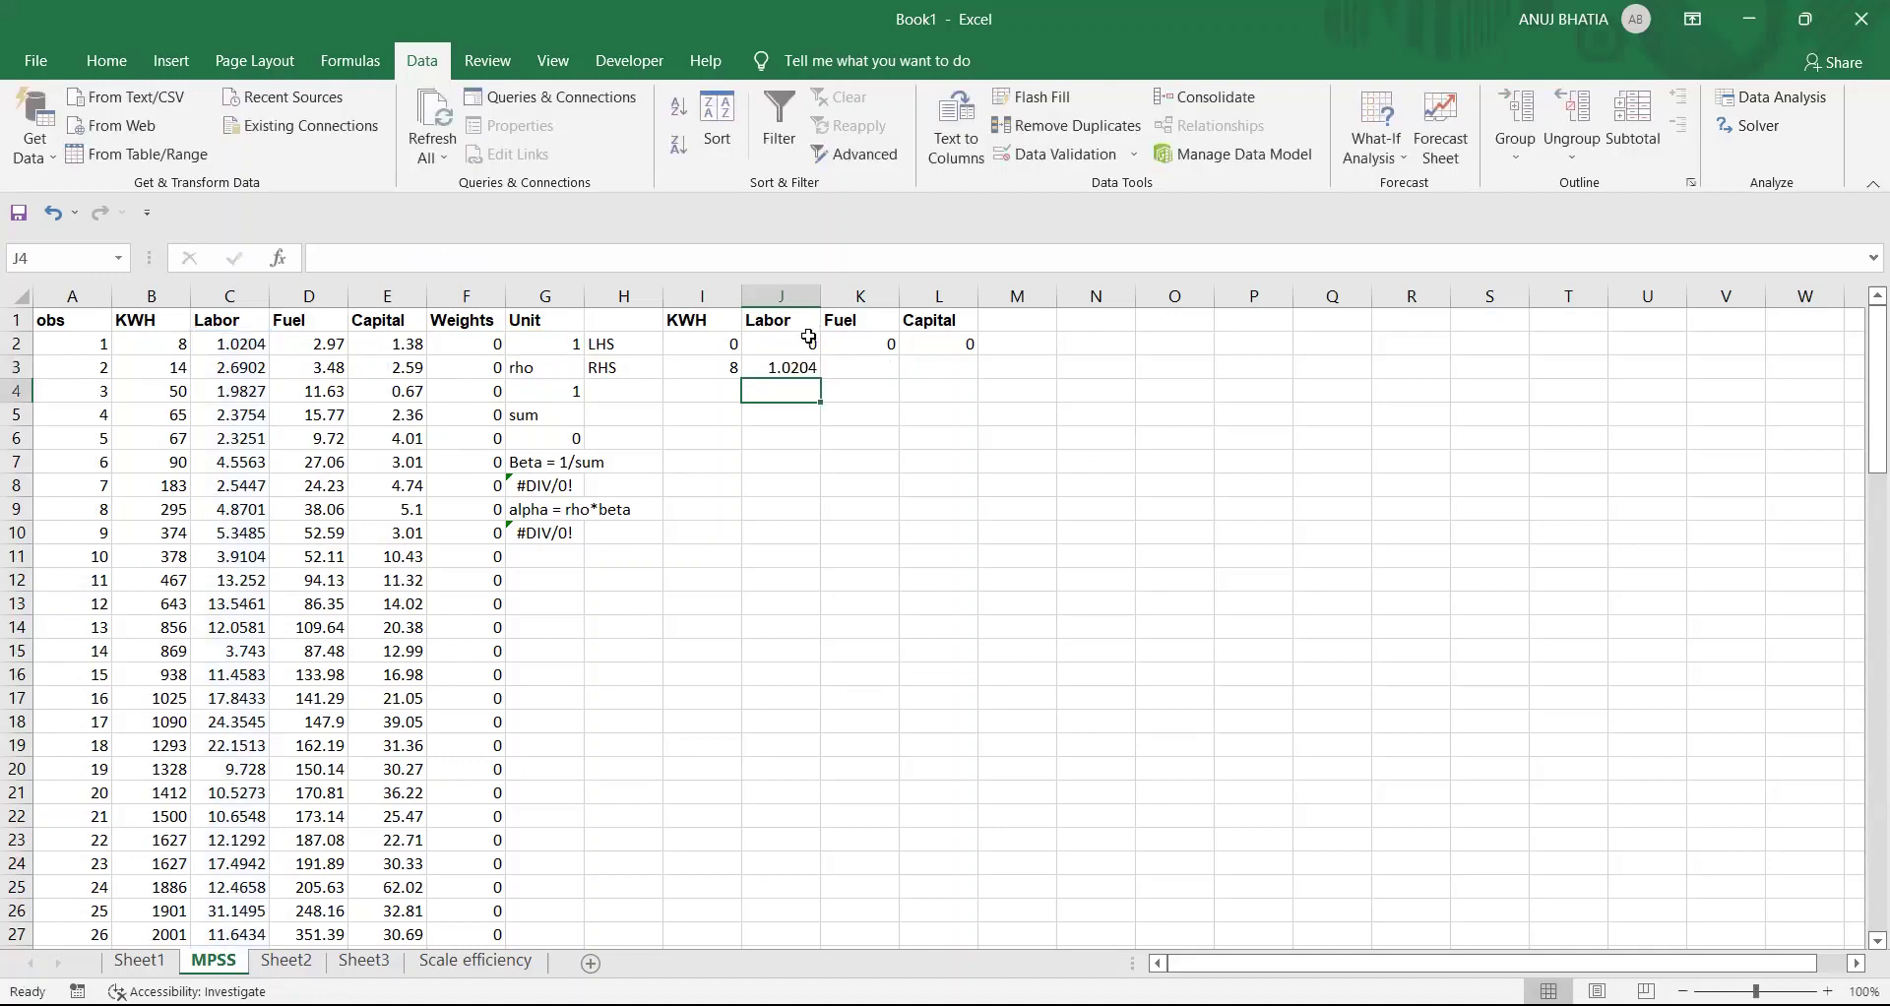
- Fill the Labor right-hand-side formula from J3 across to the Fuel and Capital cells K3:L3
click(782, 368)
drag(819, 374, 974, 377)
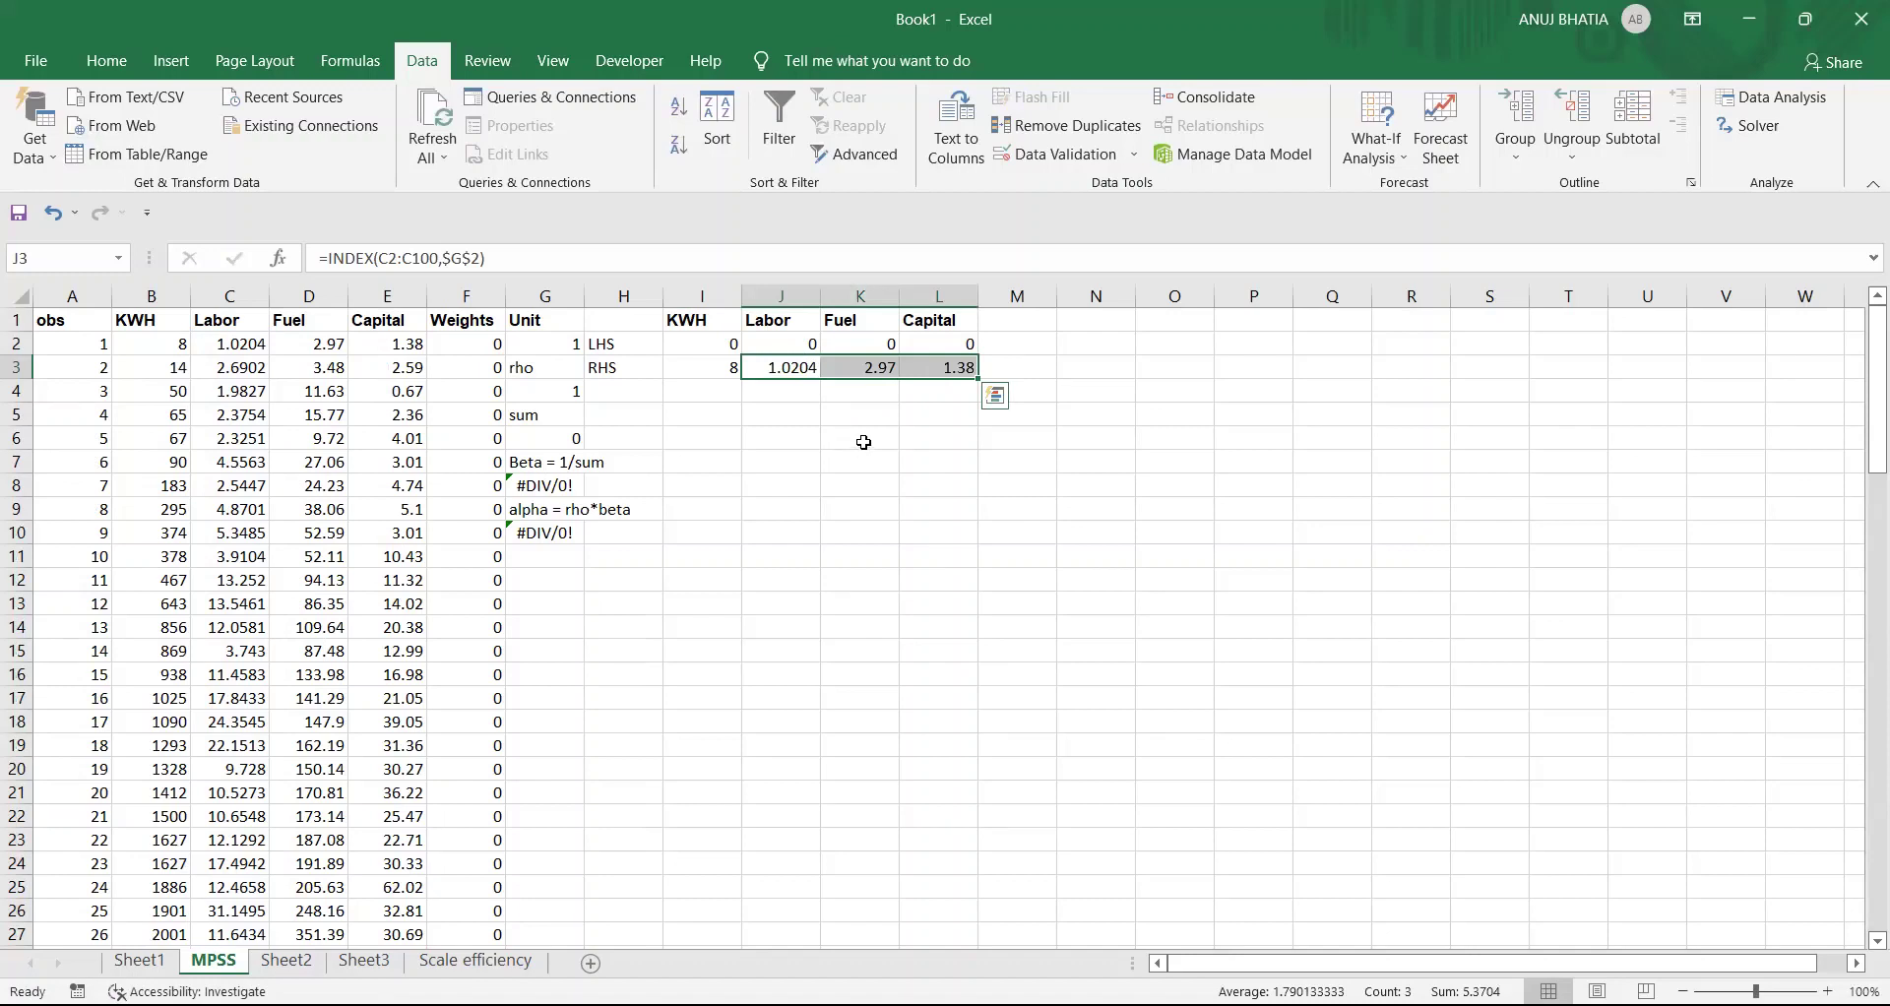
click(699, 460)
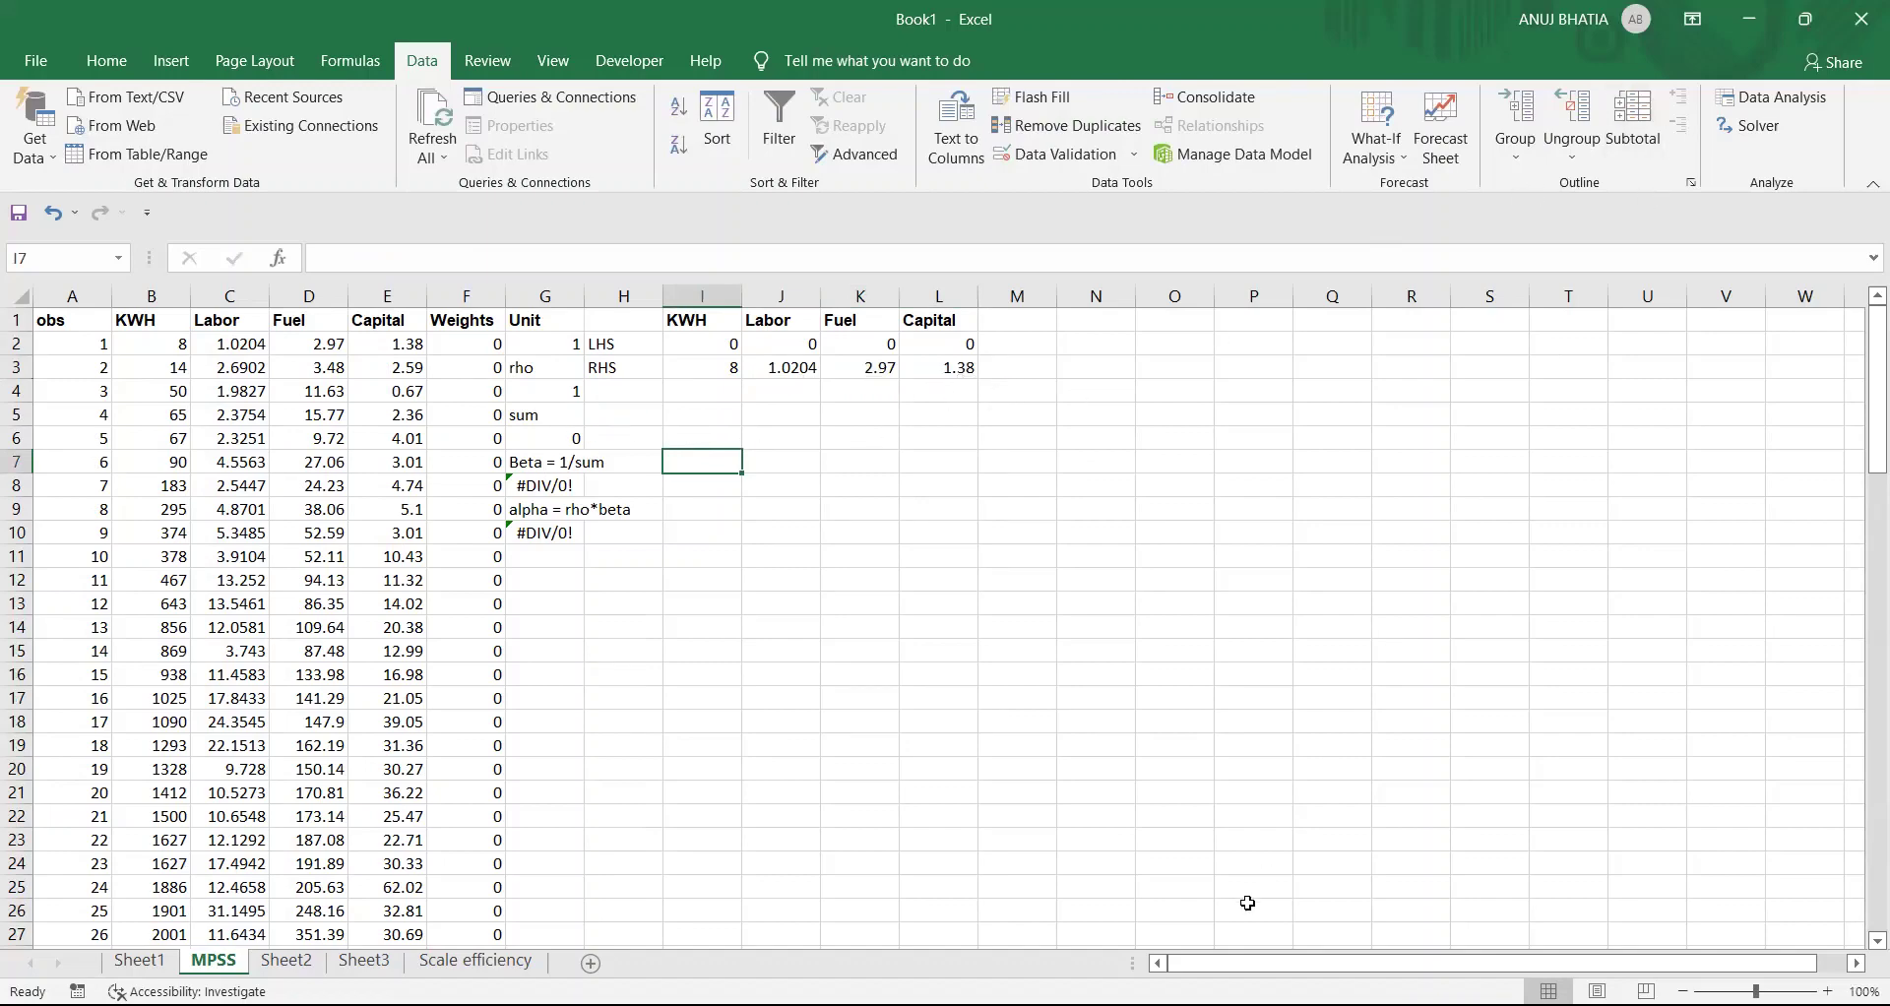
- Review the linear programming problem on the PowerPoint slide, and reference the weights F2:F100 and rho cell G4 in the Solver setup
key(alt+Tab)
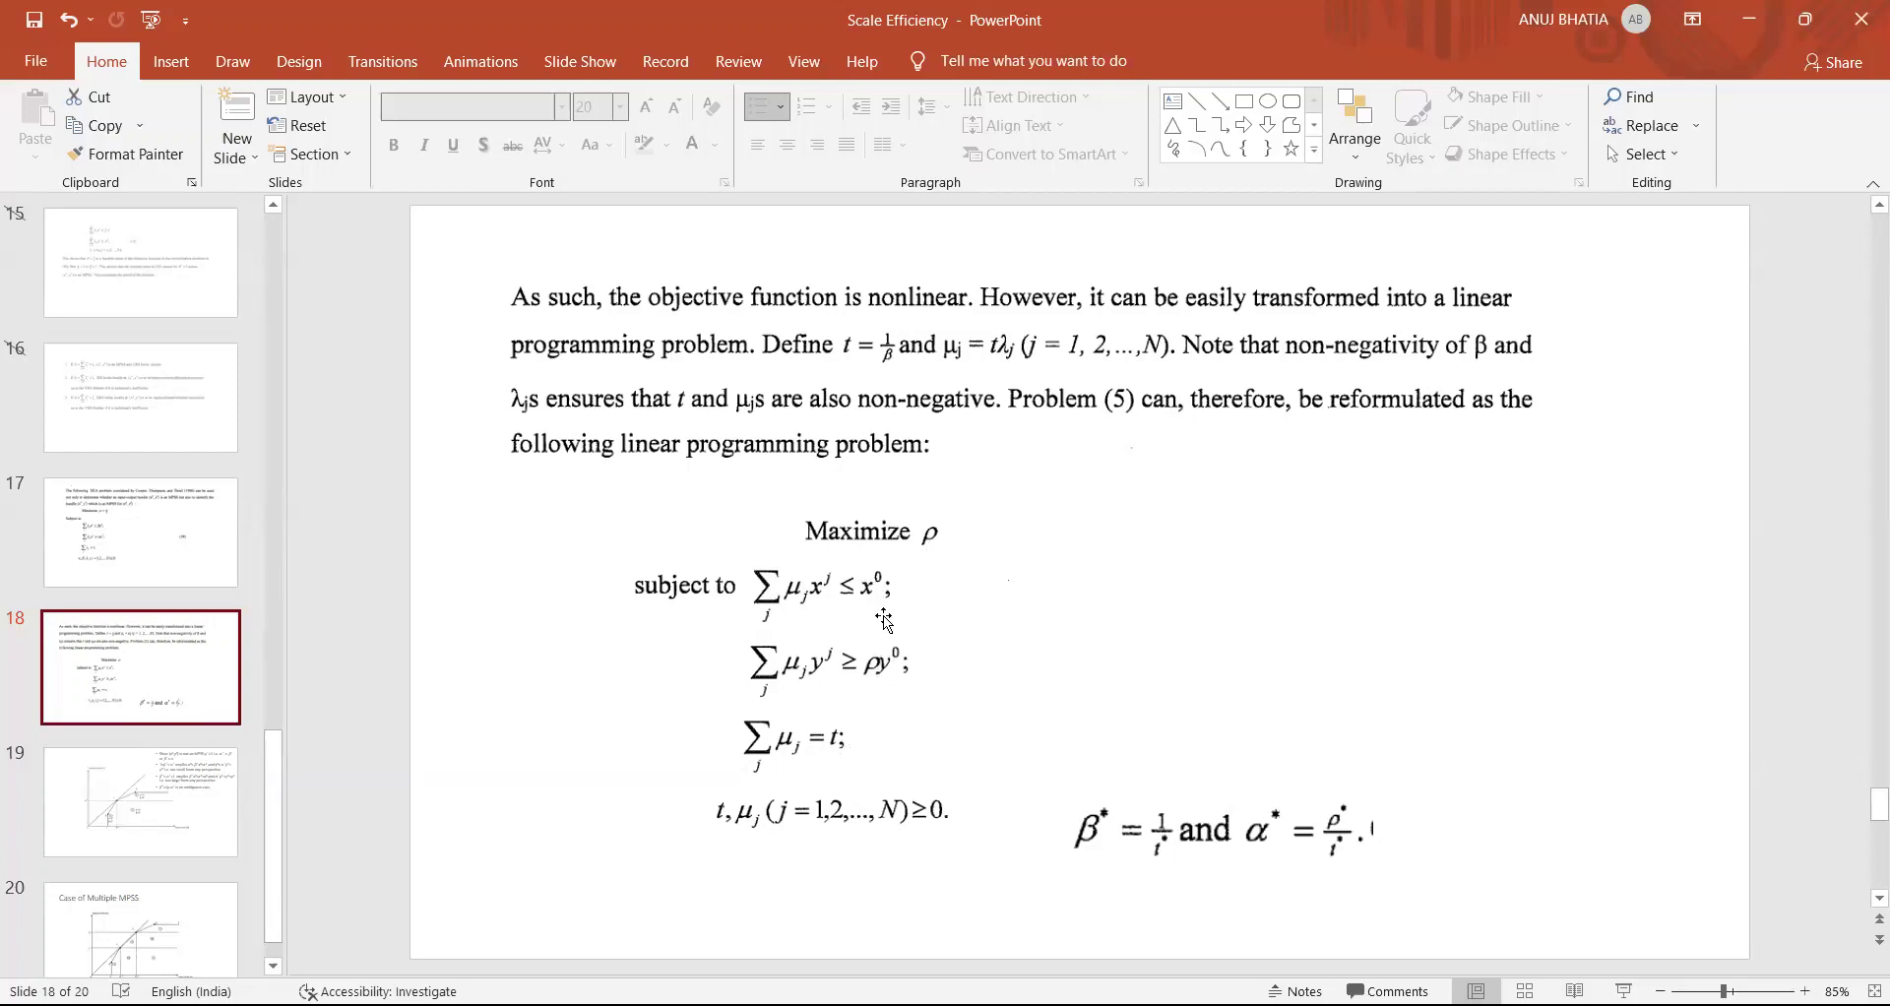
key(alt+Tab)
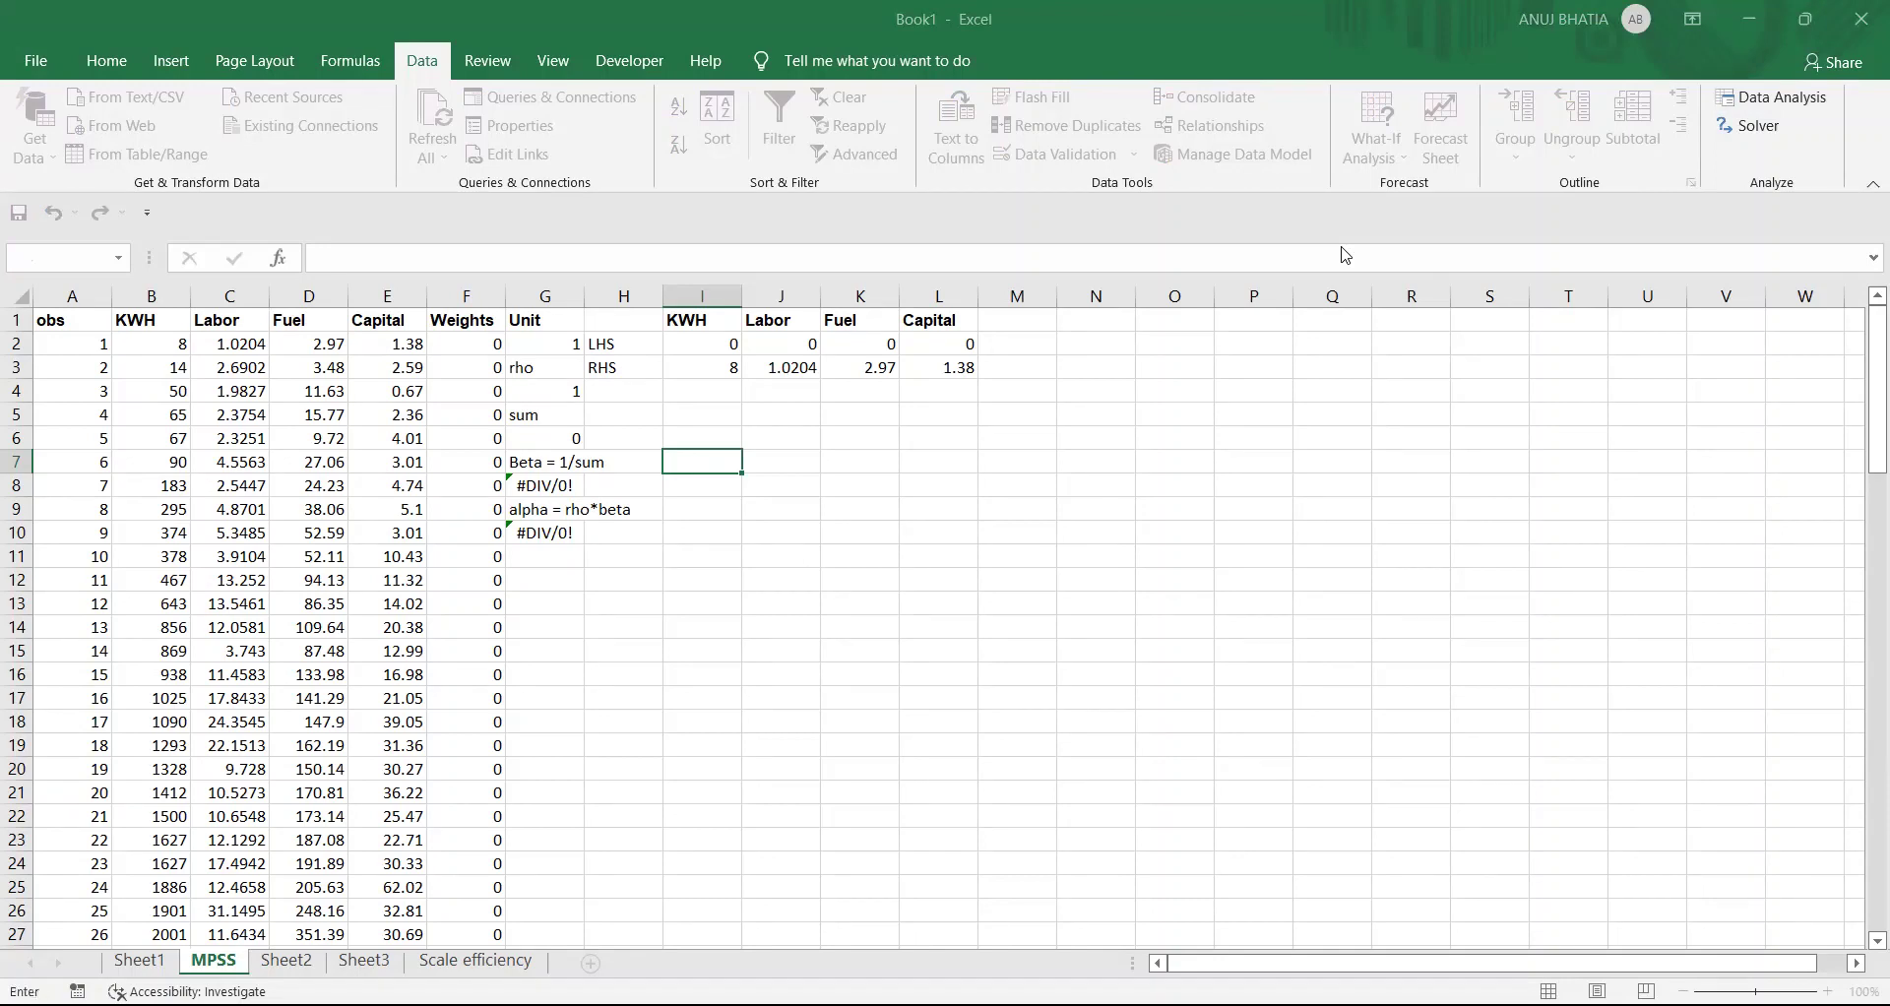
click(463, 346)
key(ctrl+shift+Down)
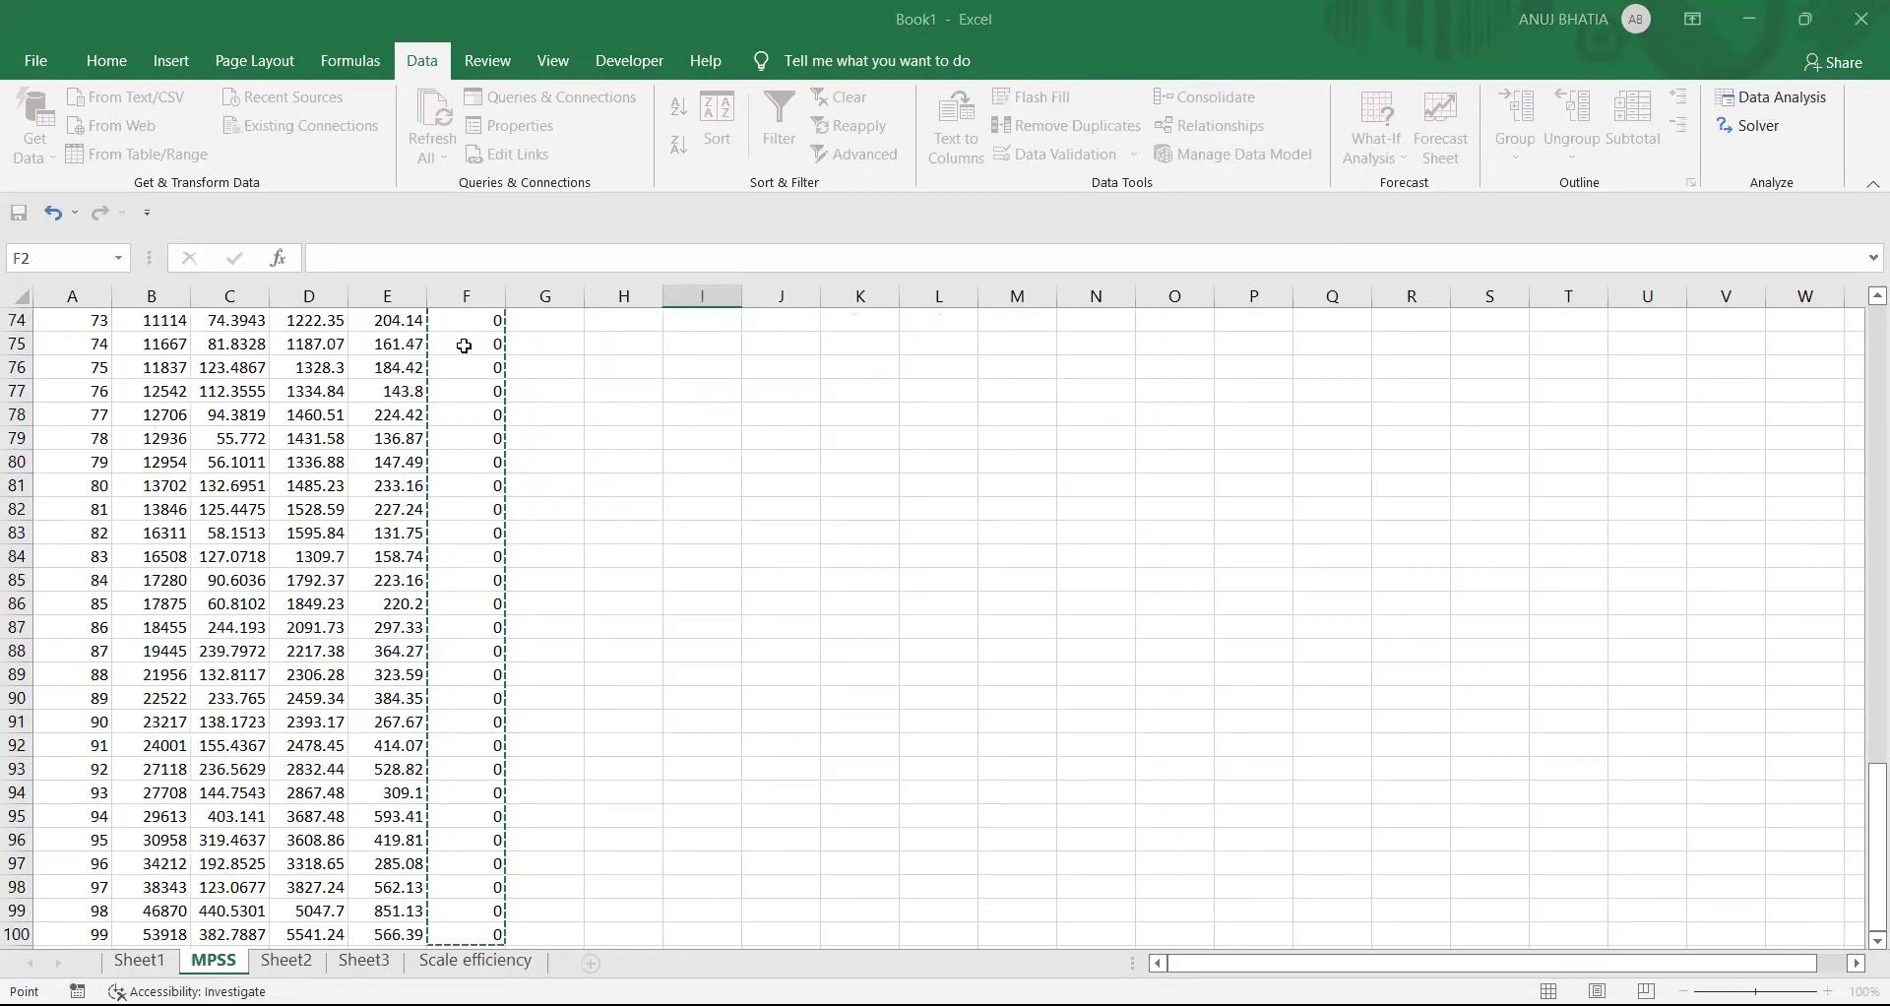
scroll(728, 401, up, 13)
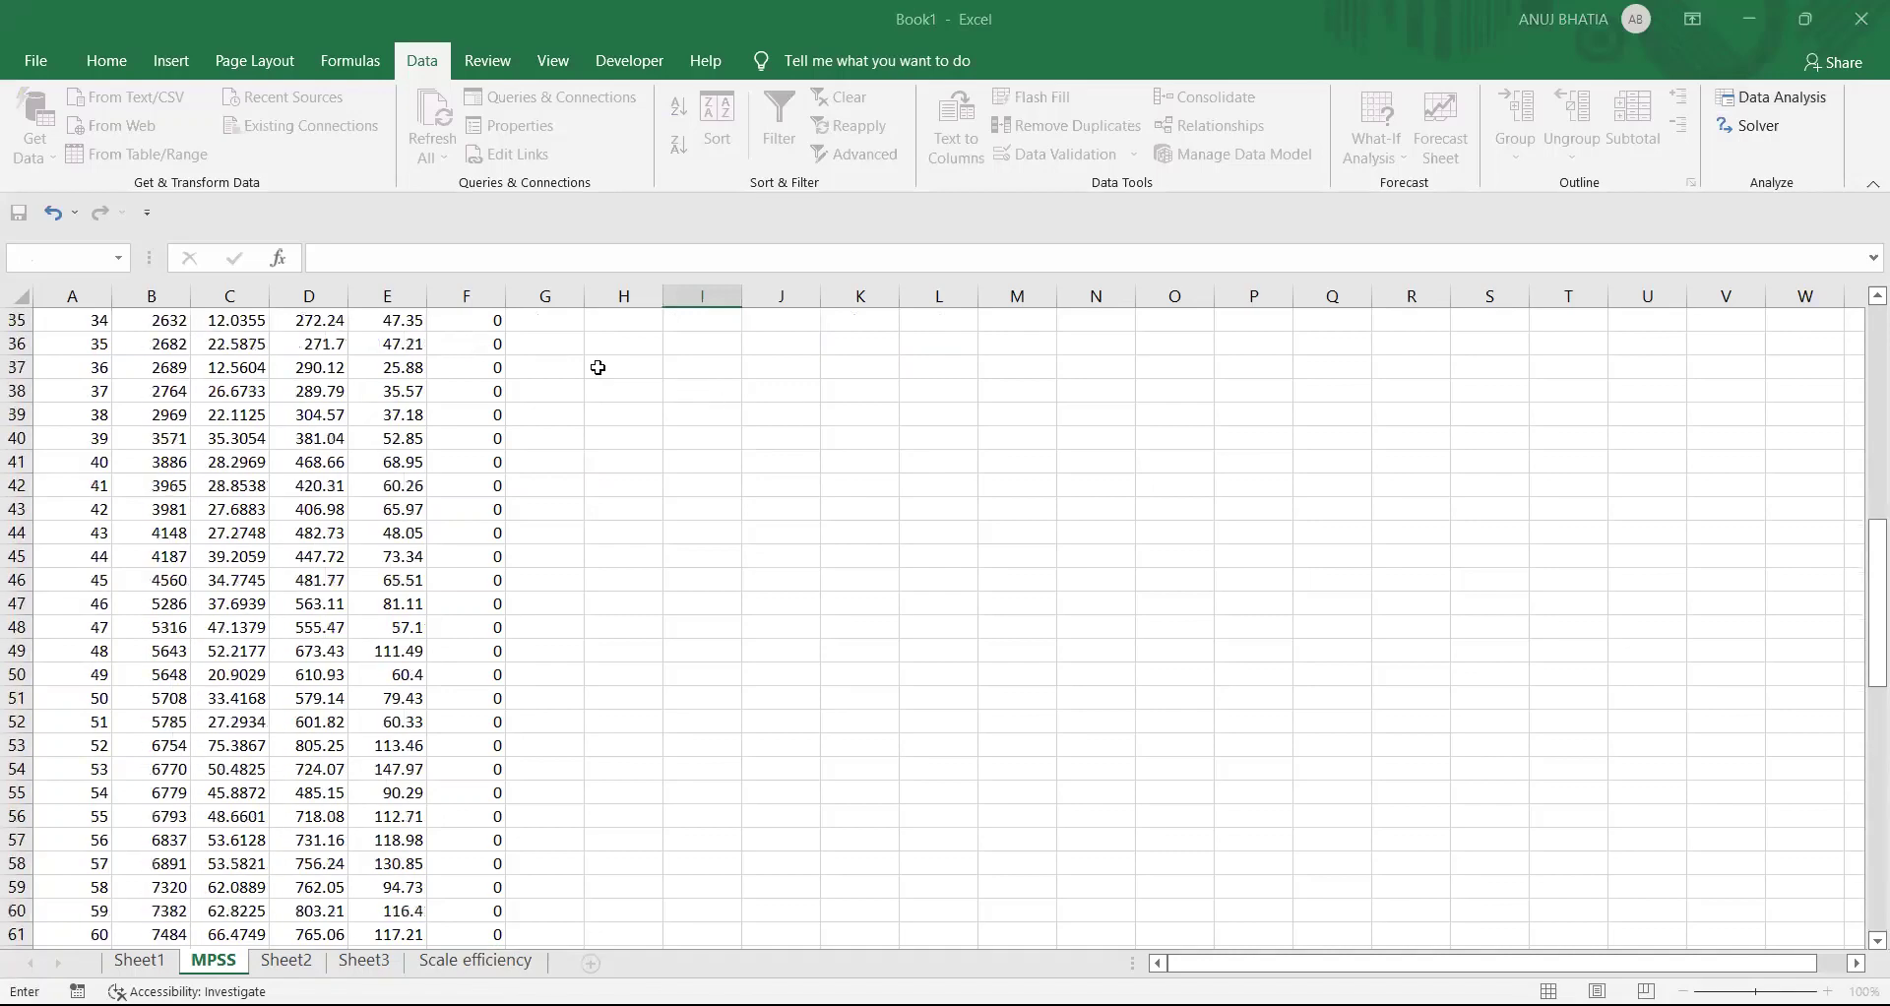
scroll(597, 368, up, 11)
click(562, 393)
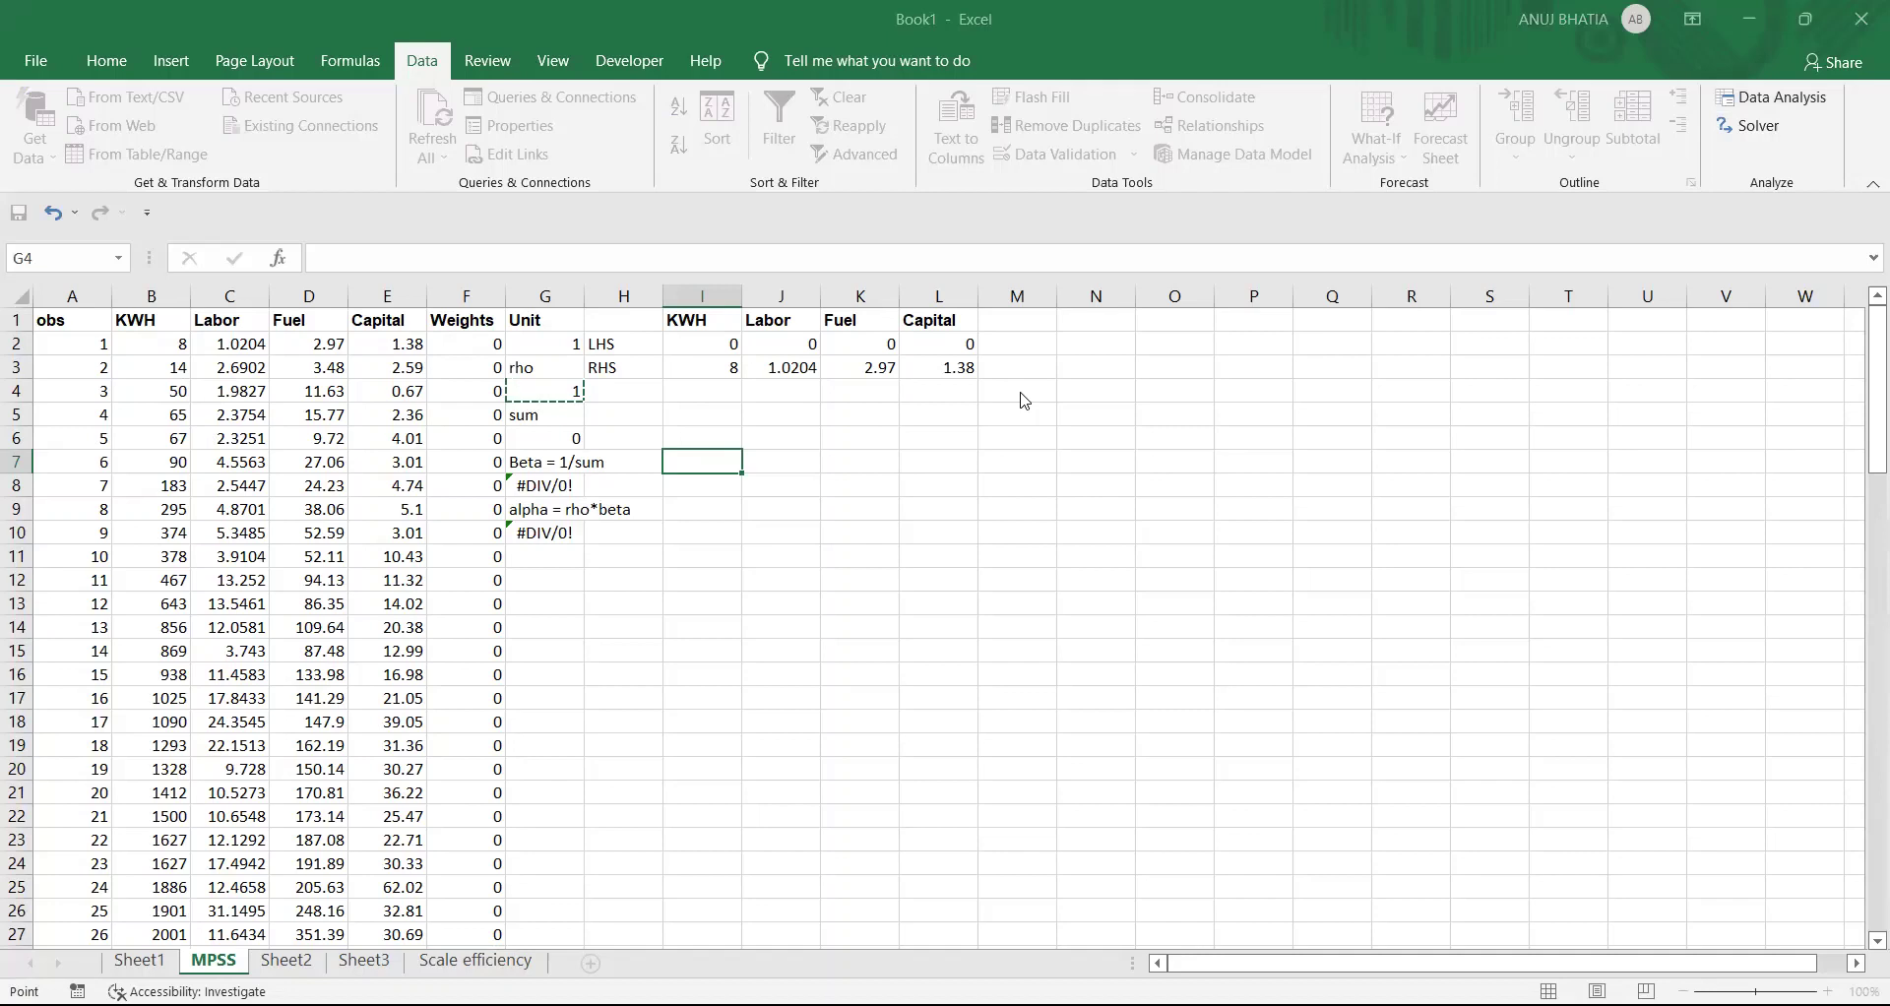
- Reference the KWH left-hand-side cell I2 and right-hand-side cell I3 for the Solver output constraint
key(Return)
text(=)
click(713, 346)
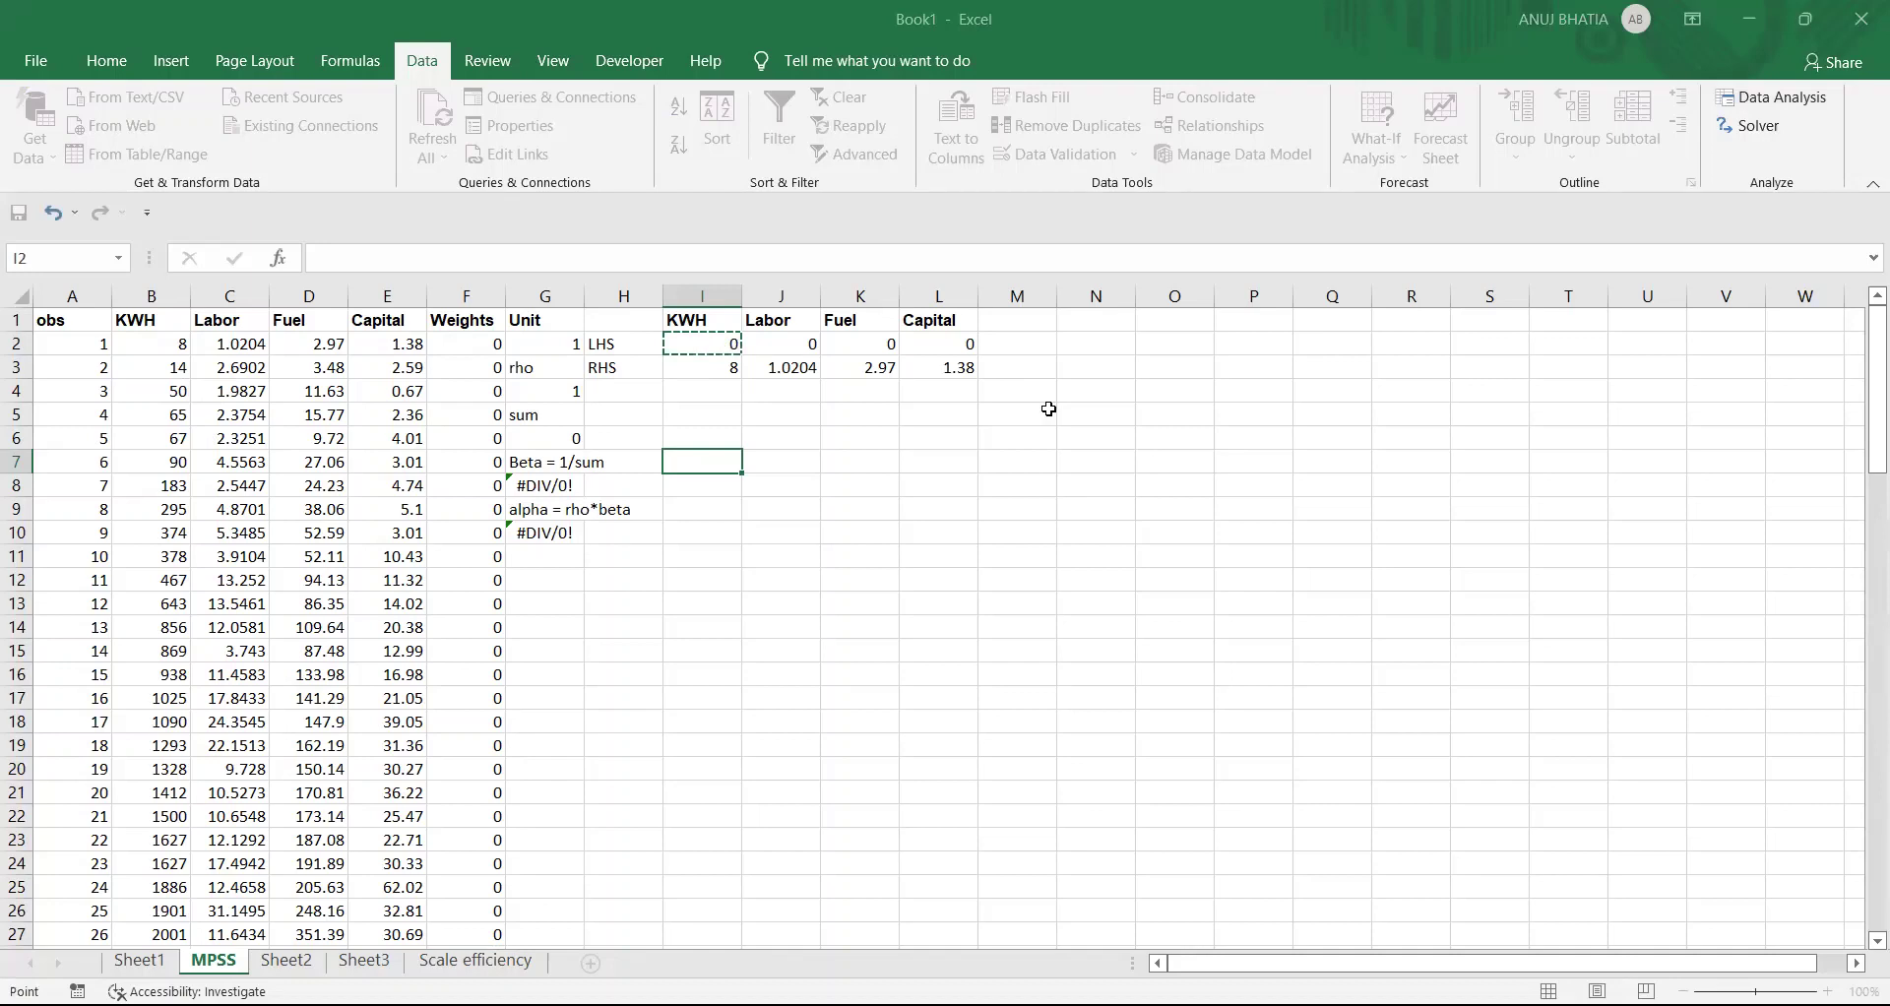
key(Escape)
text(=)
click(699, 370)
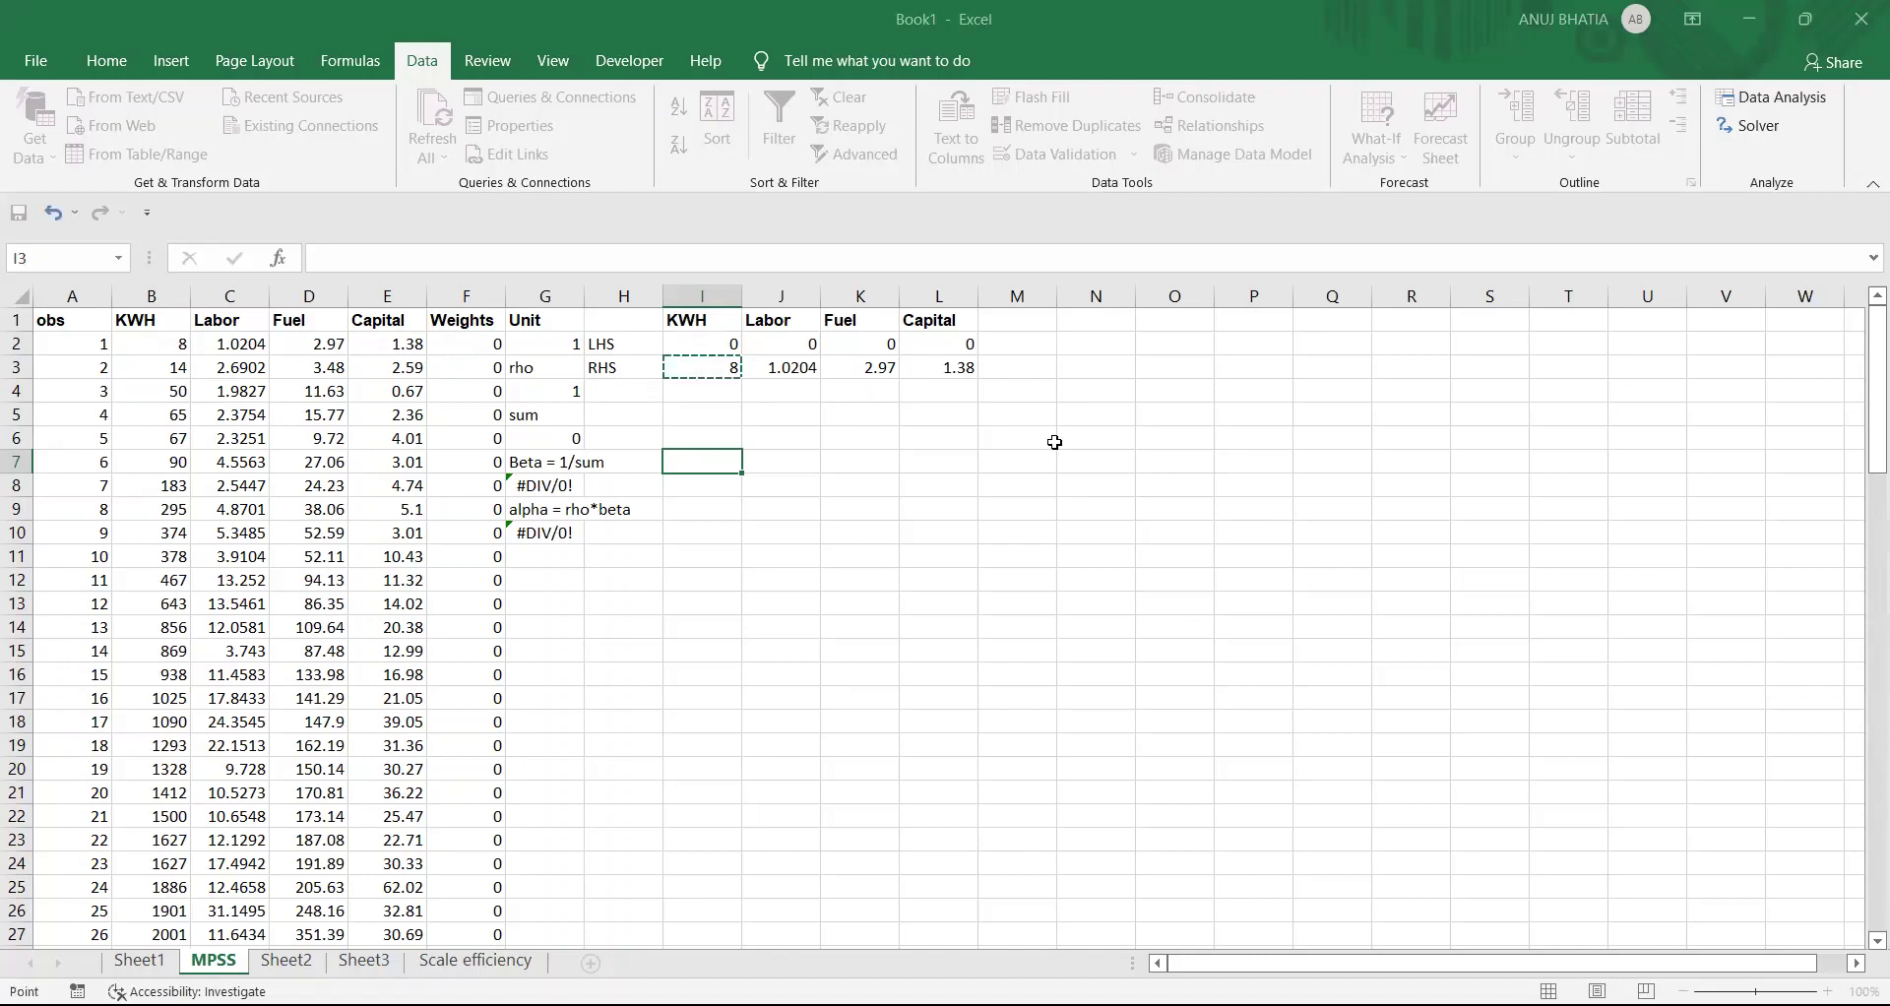
key(Escape)
- Add the Solver input constraint relating the Labor, Fuel and Capital left-hand-side cells J2:L2 to the right-hand-side cells J3:L3
text(=)
click(790, 343)
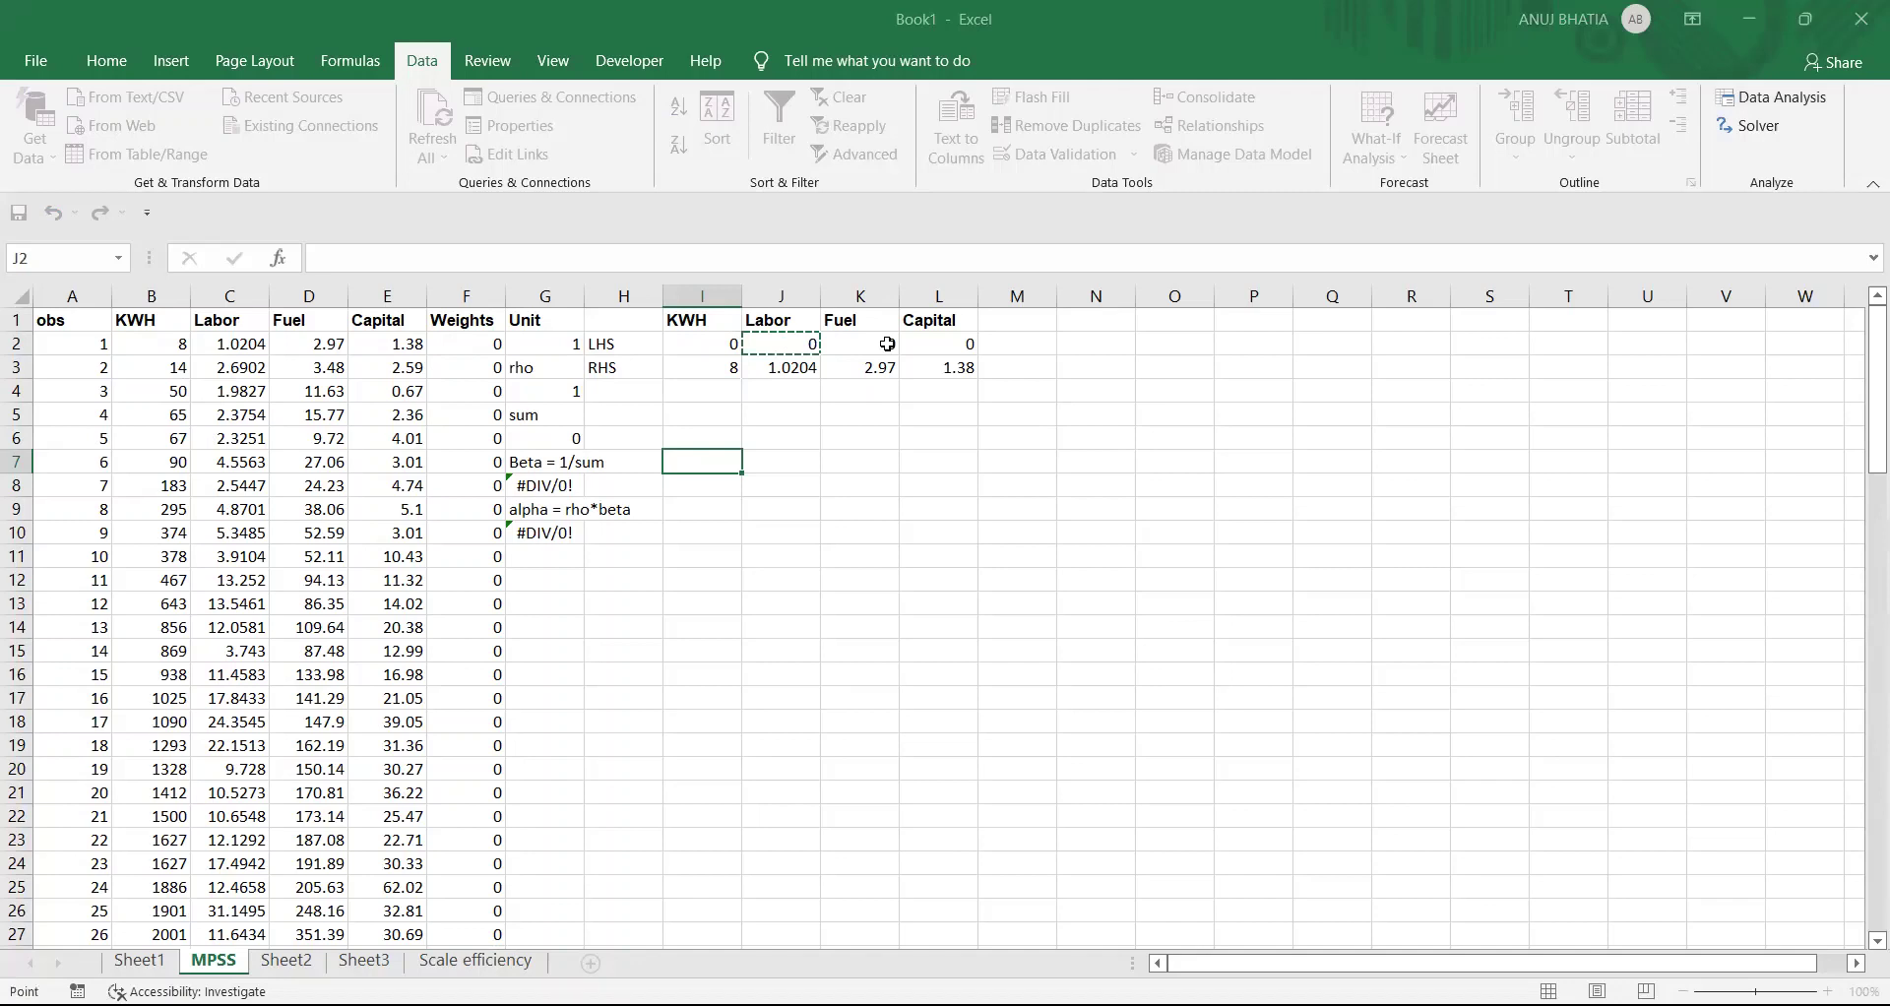
drag(886, 344, 926, 343)
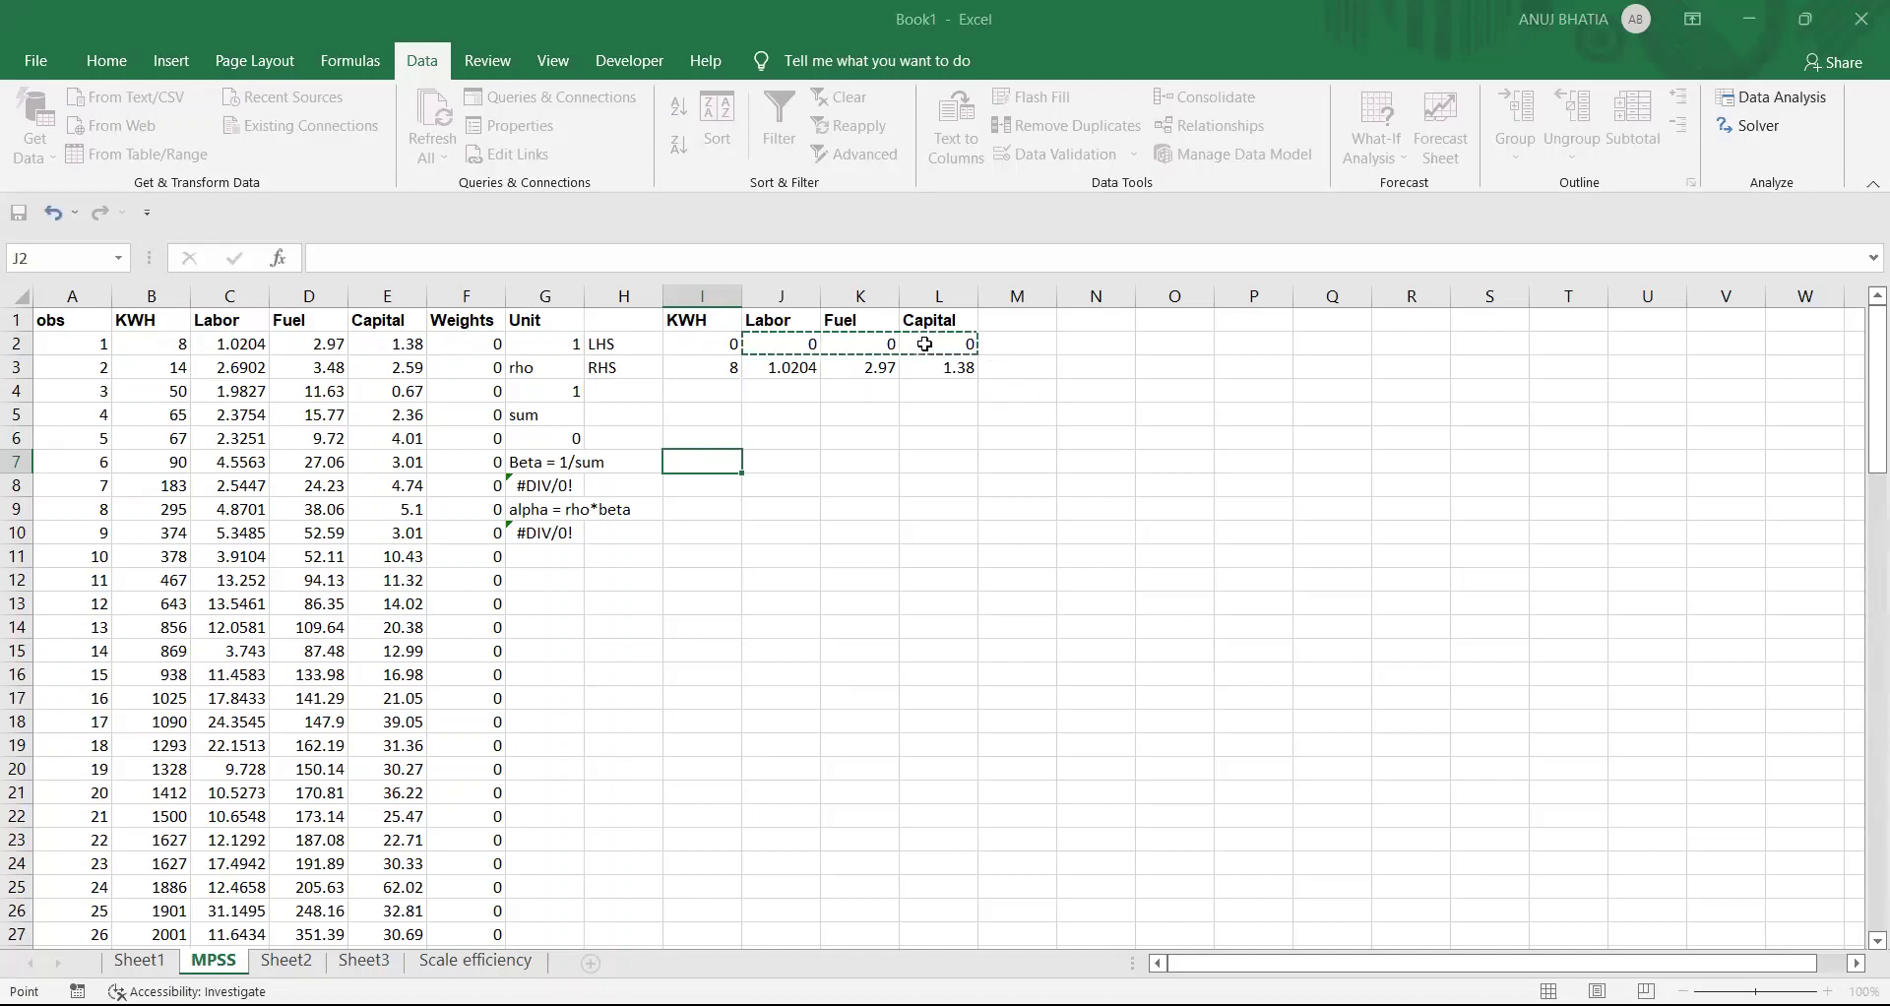
click(1620, 506)
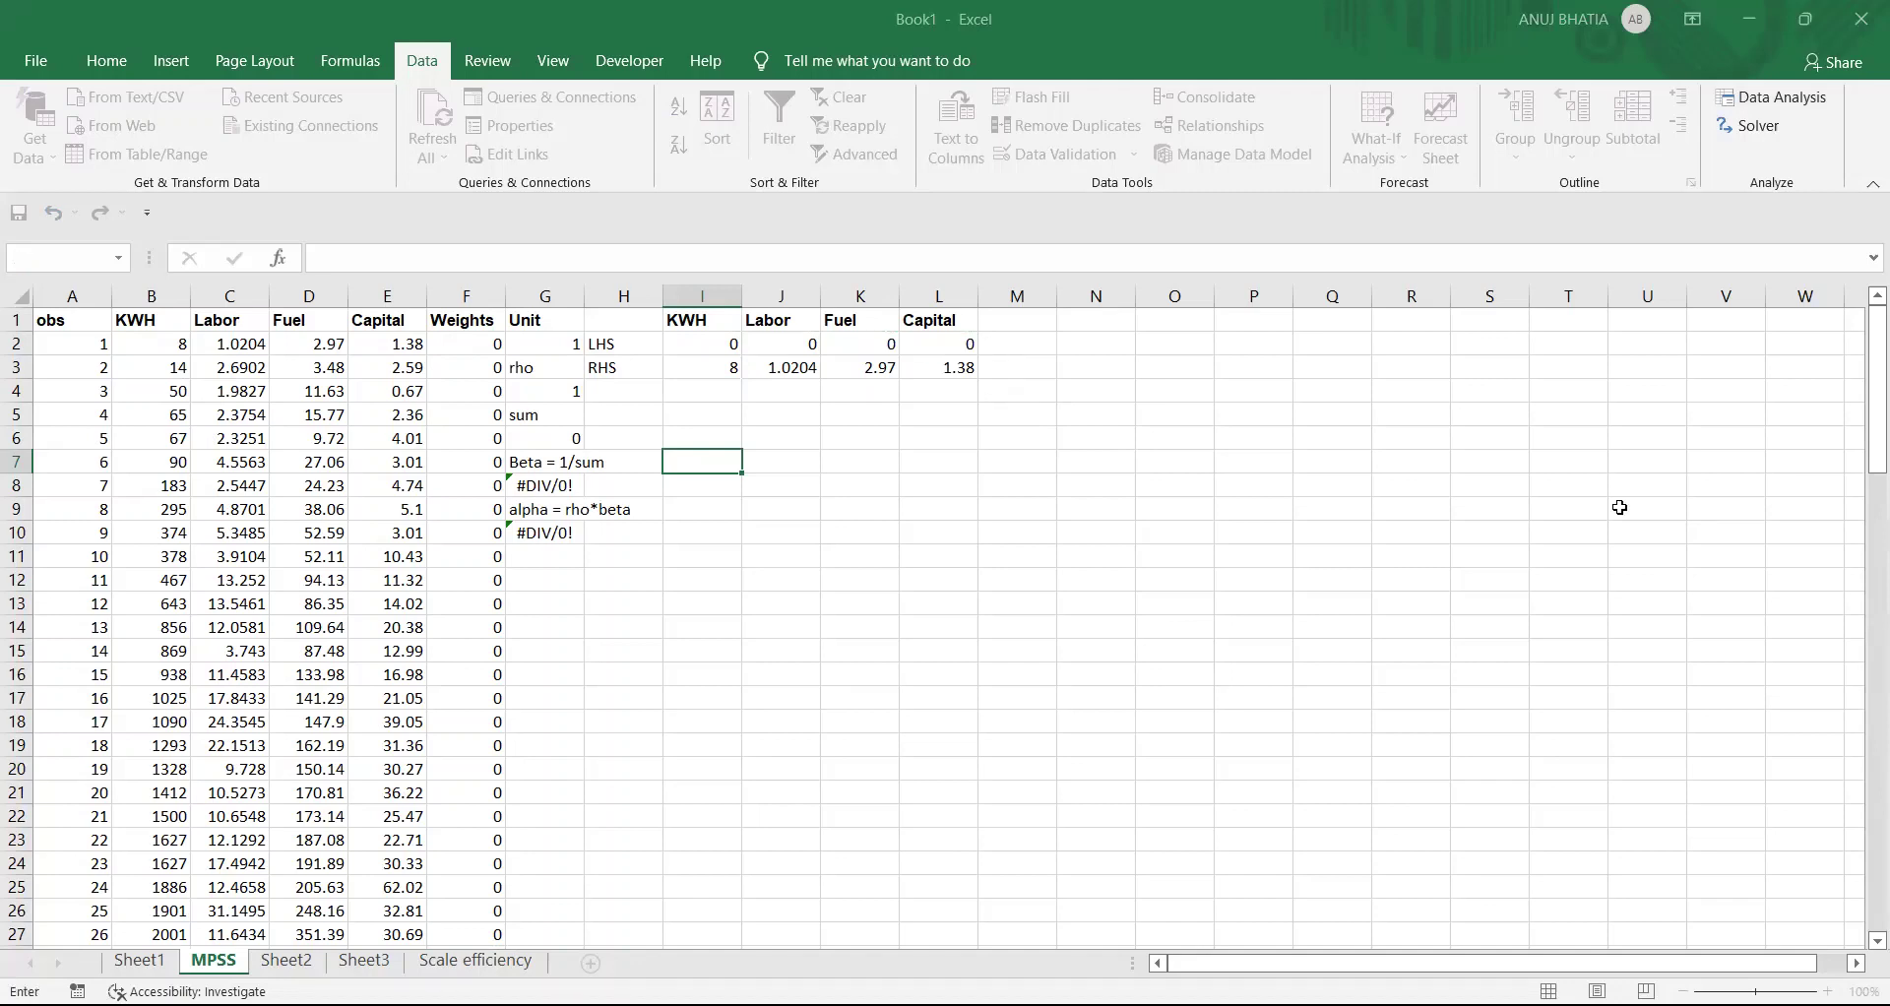
click(793, 367)
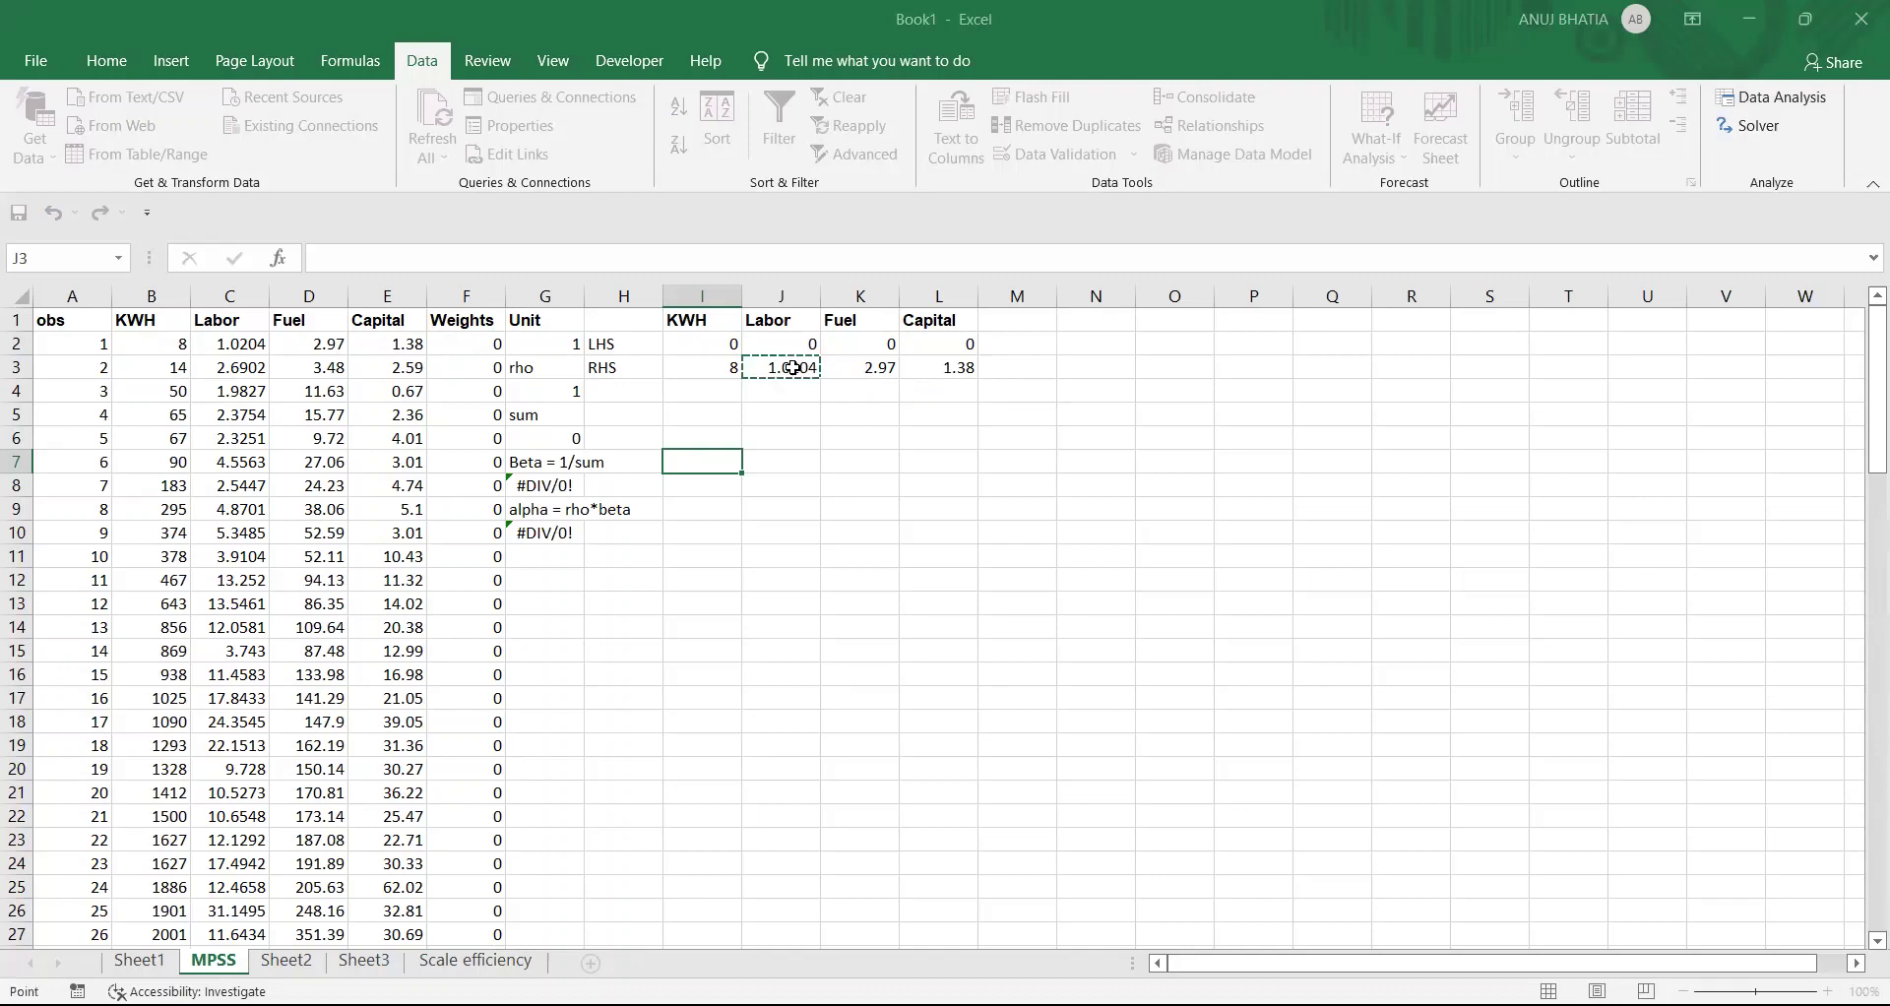
shift+click(921, 375)
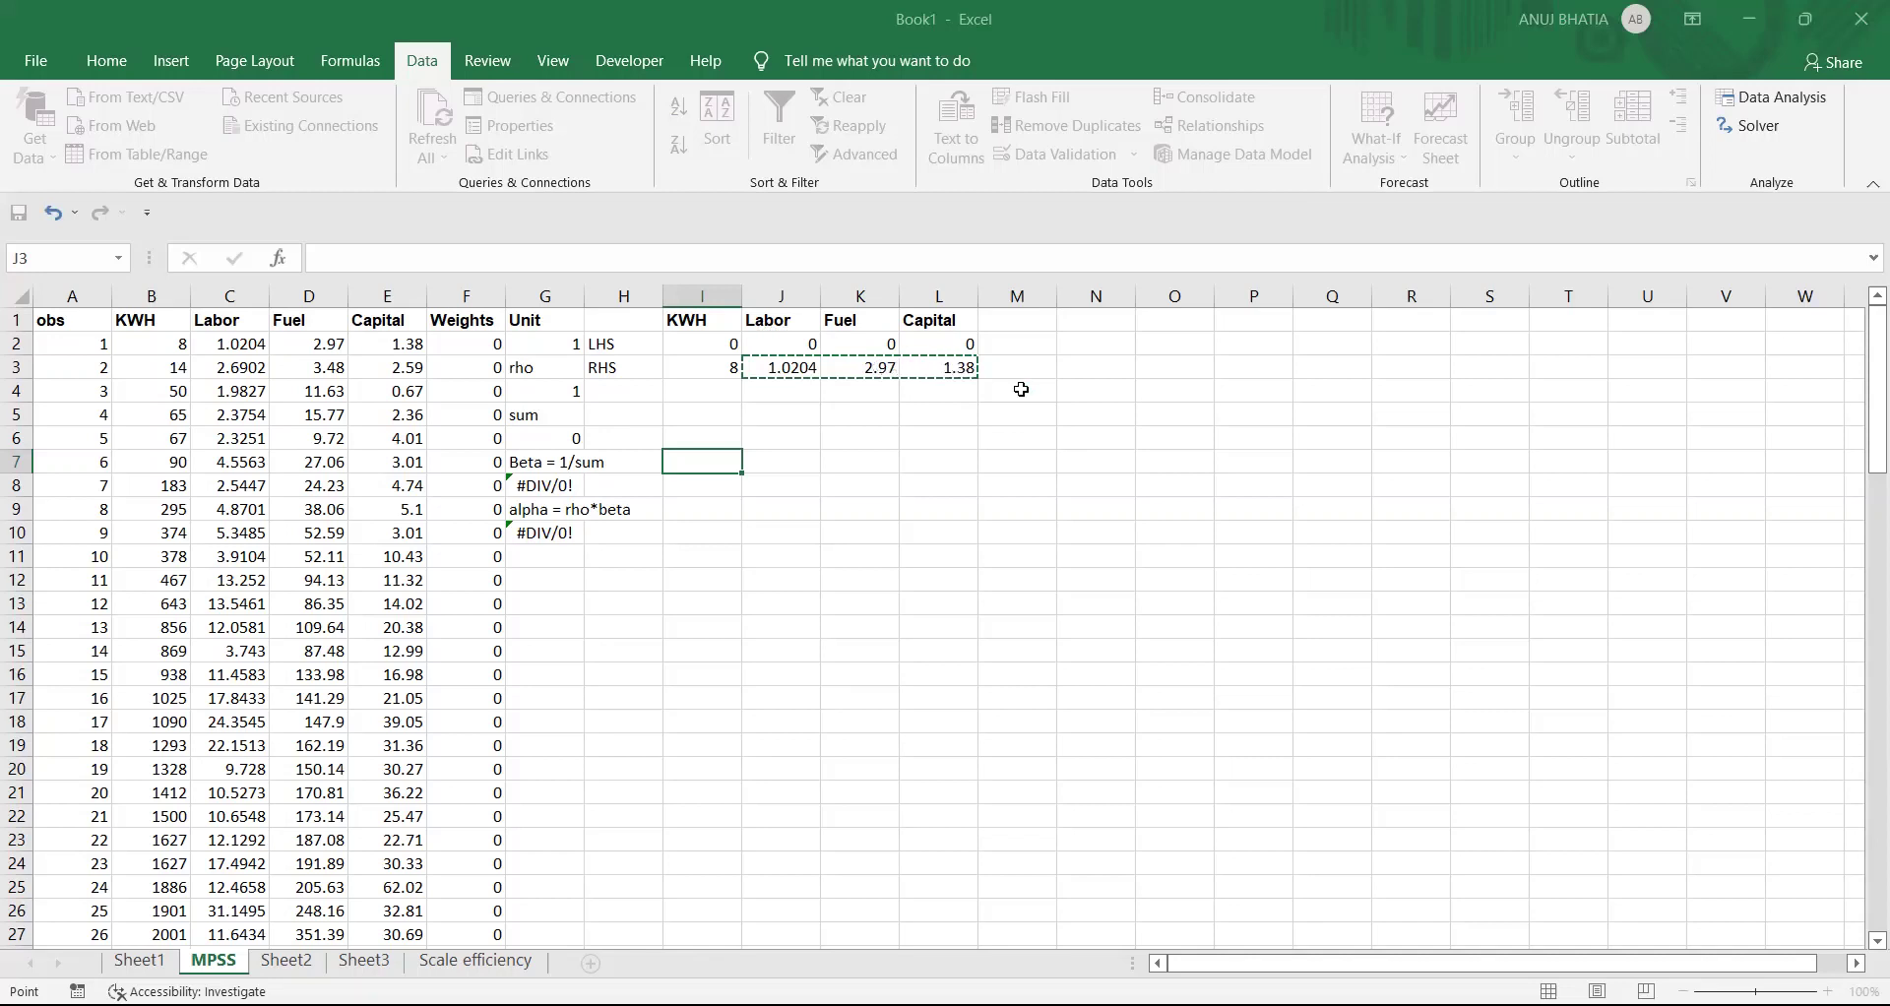
key(Return)
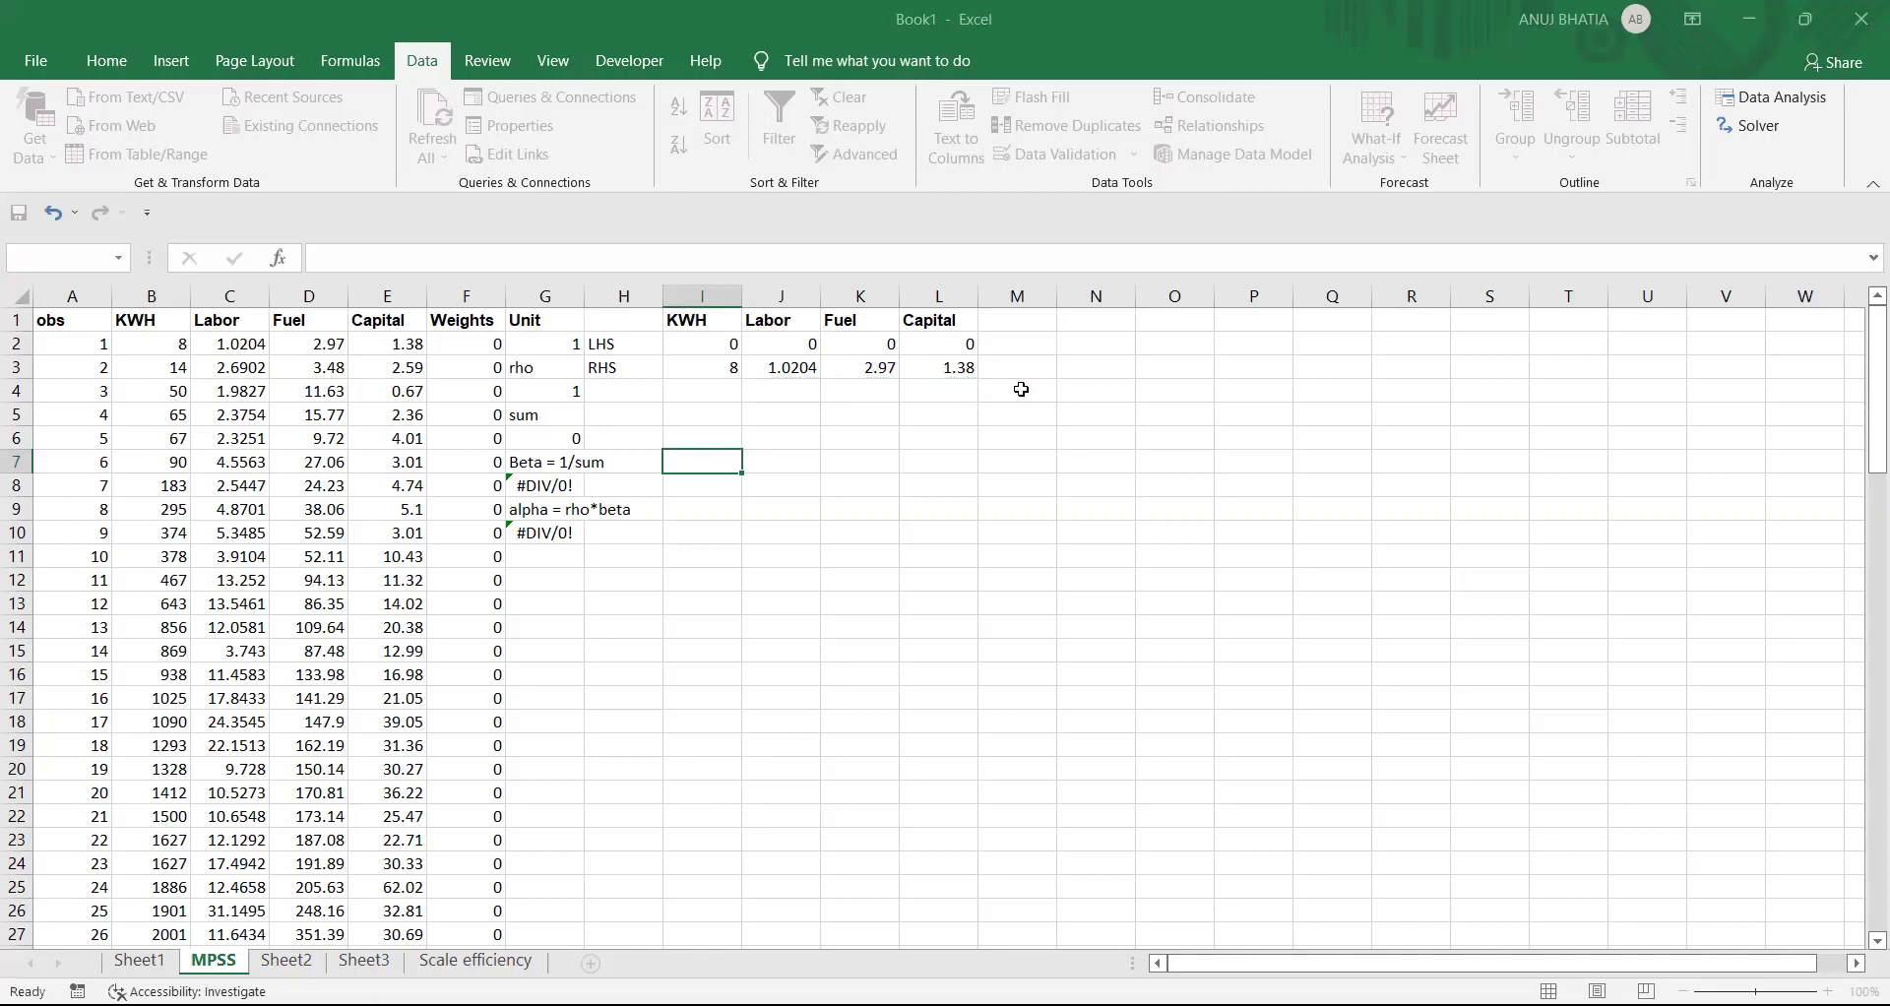
- Solve the linear program for unit 1 and keep the Solver solution
key(Tab)
key(Return)
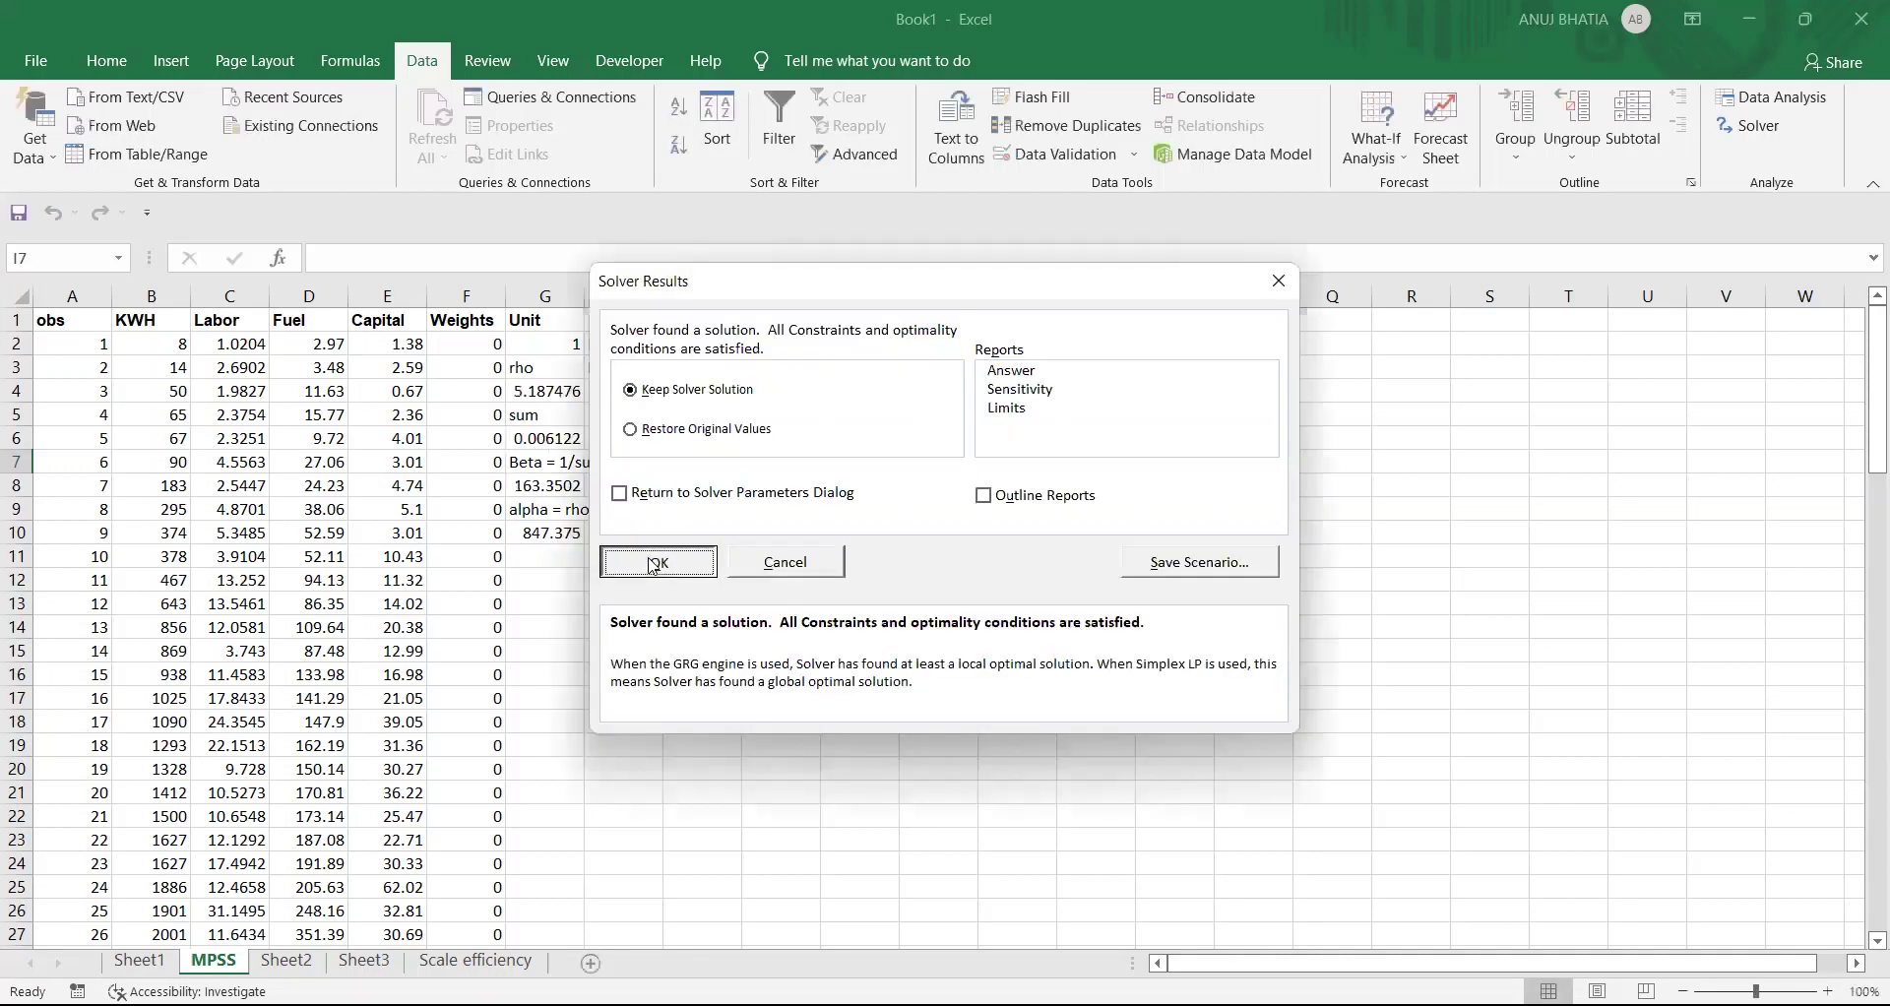
click(649, 559)
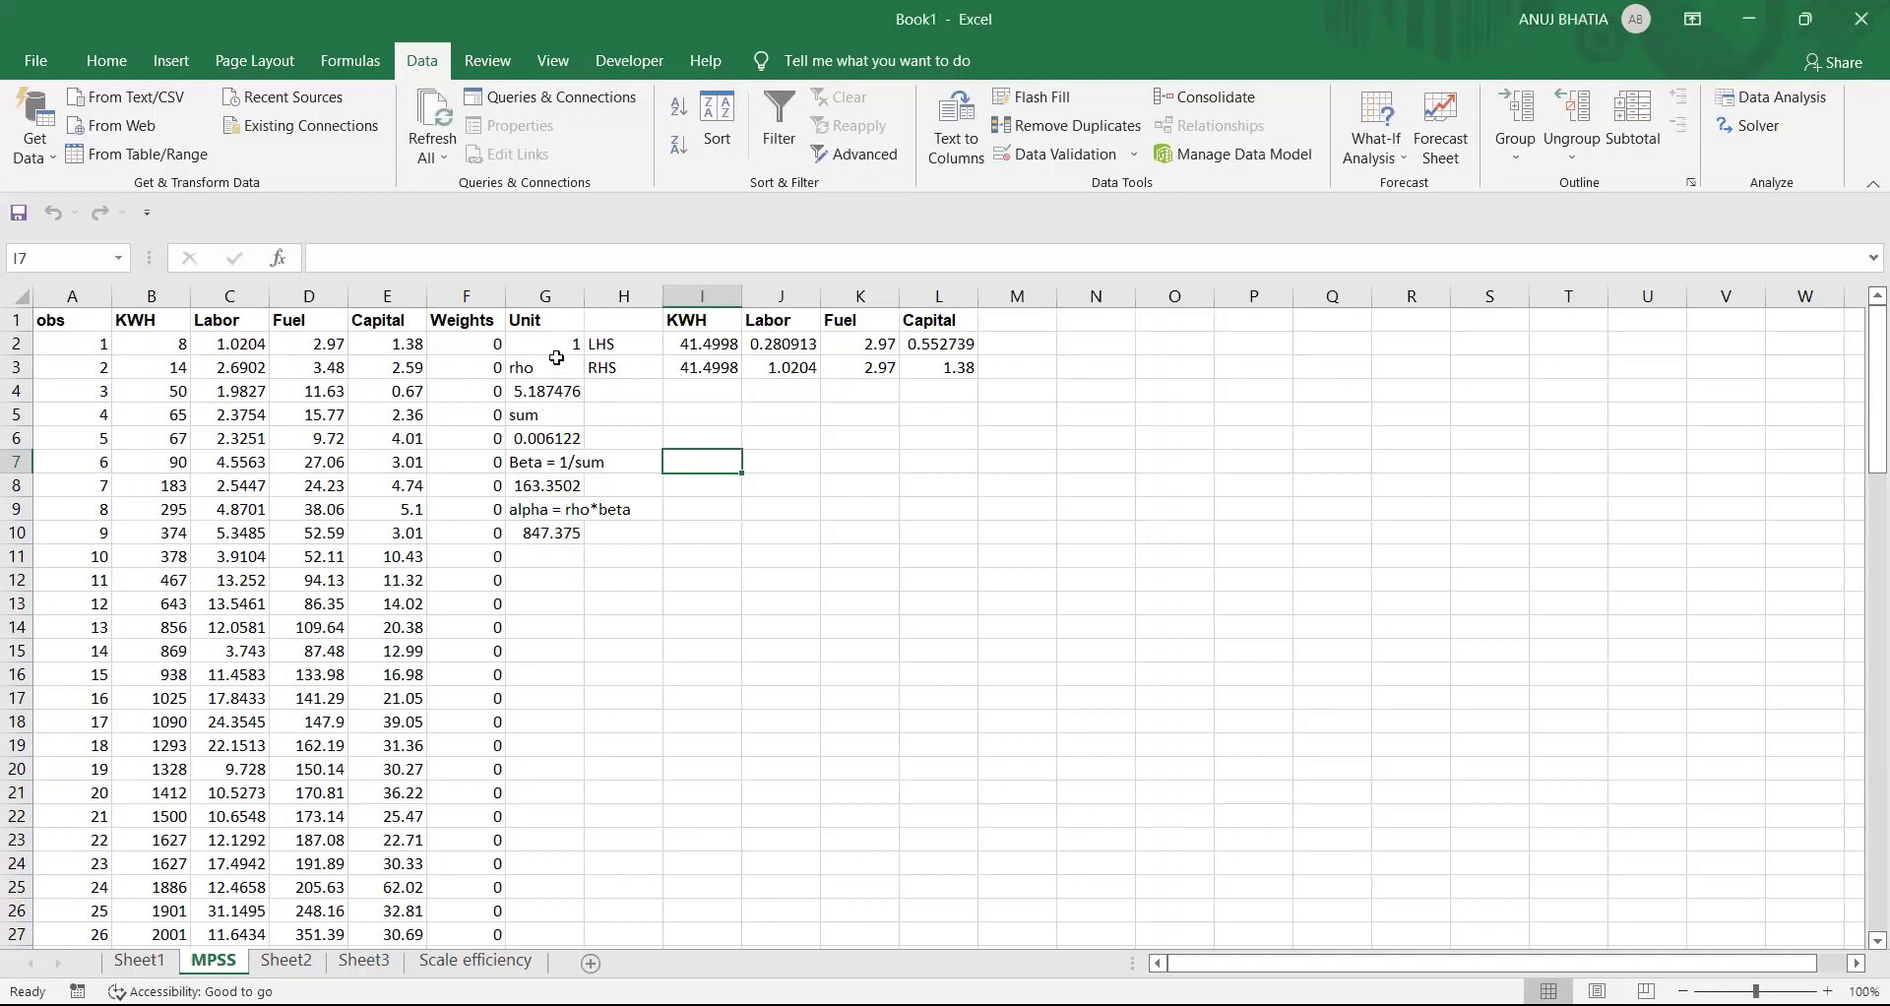
- Compare the beta value in G8 with the alpha value in G10, and switch to PowerPoint to view the output-versus-input scale diagram on slide 19
click(556, 484)
click(549, 528)
click(551, 482)
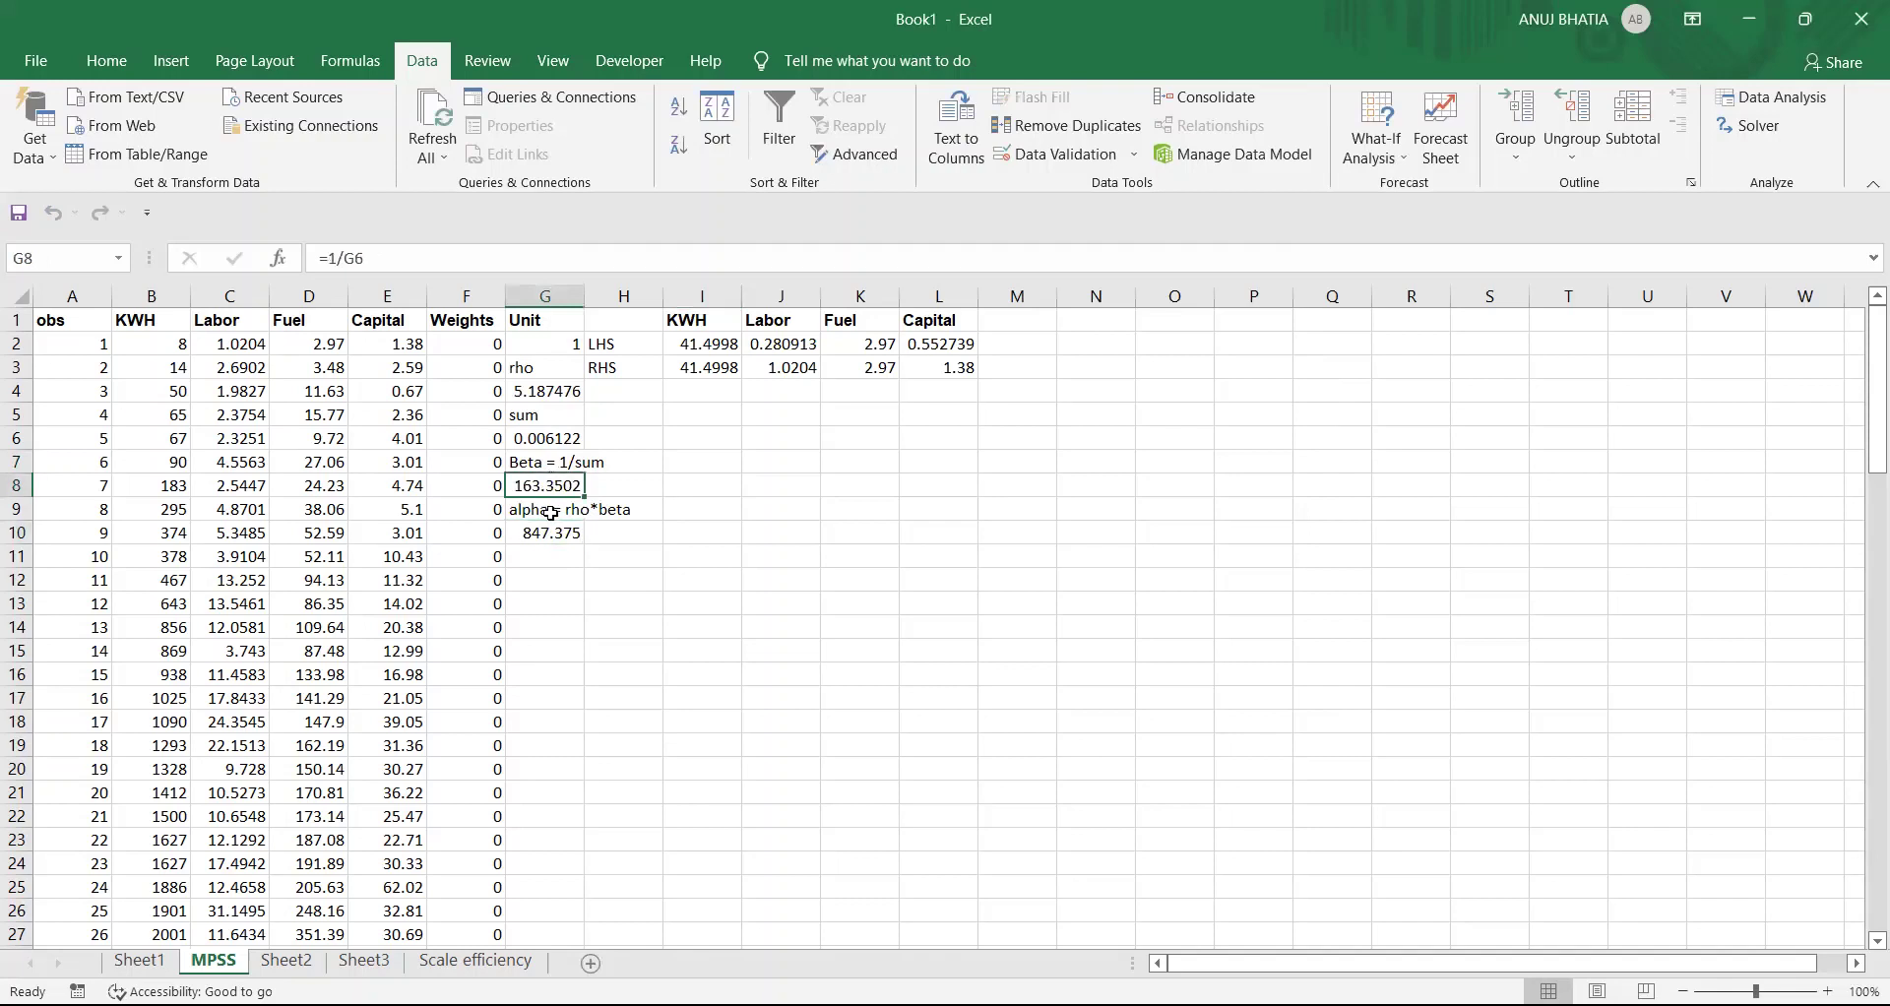
click(550, 532)
click(555, 492)
click(552, 528)
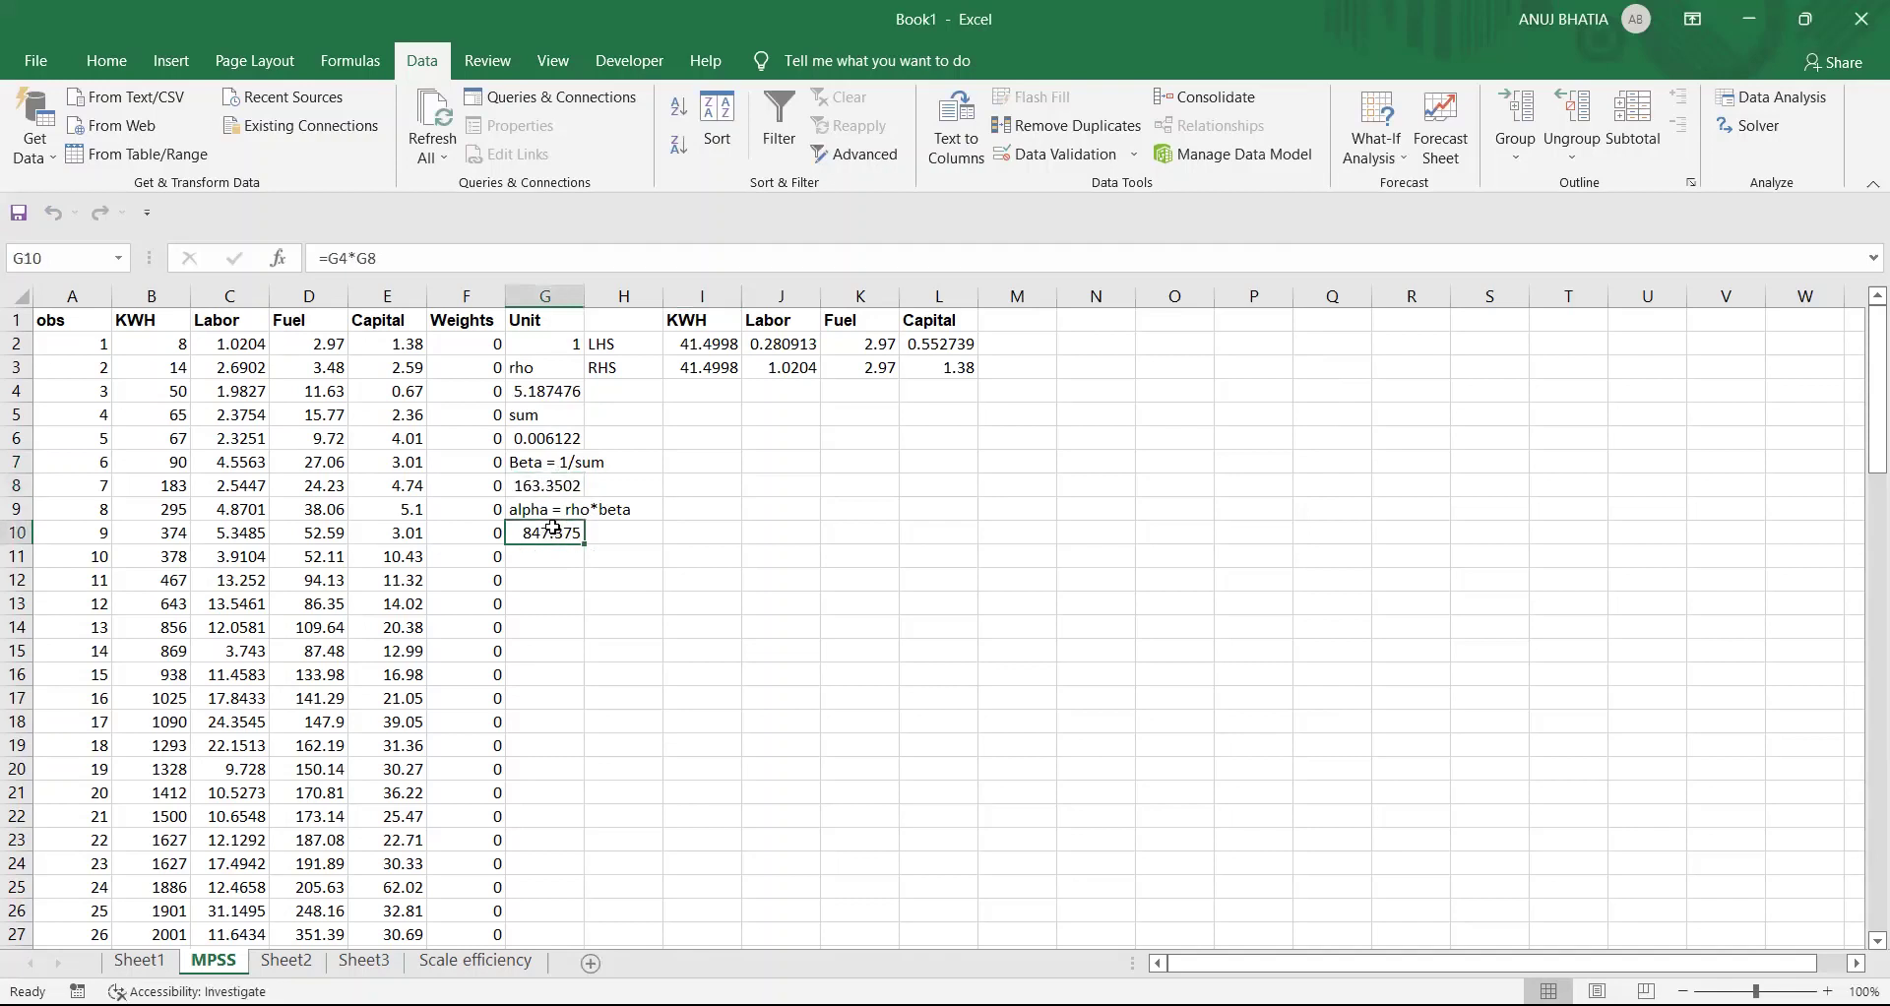
click(556, 479)
click(553, 531)
click(557, 486)
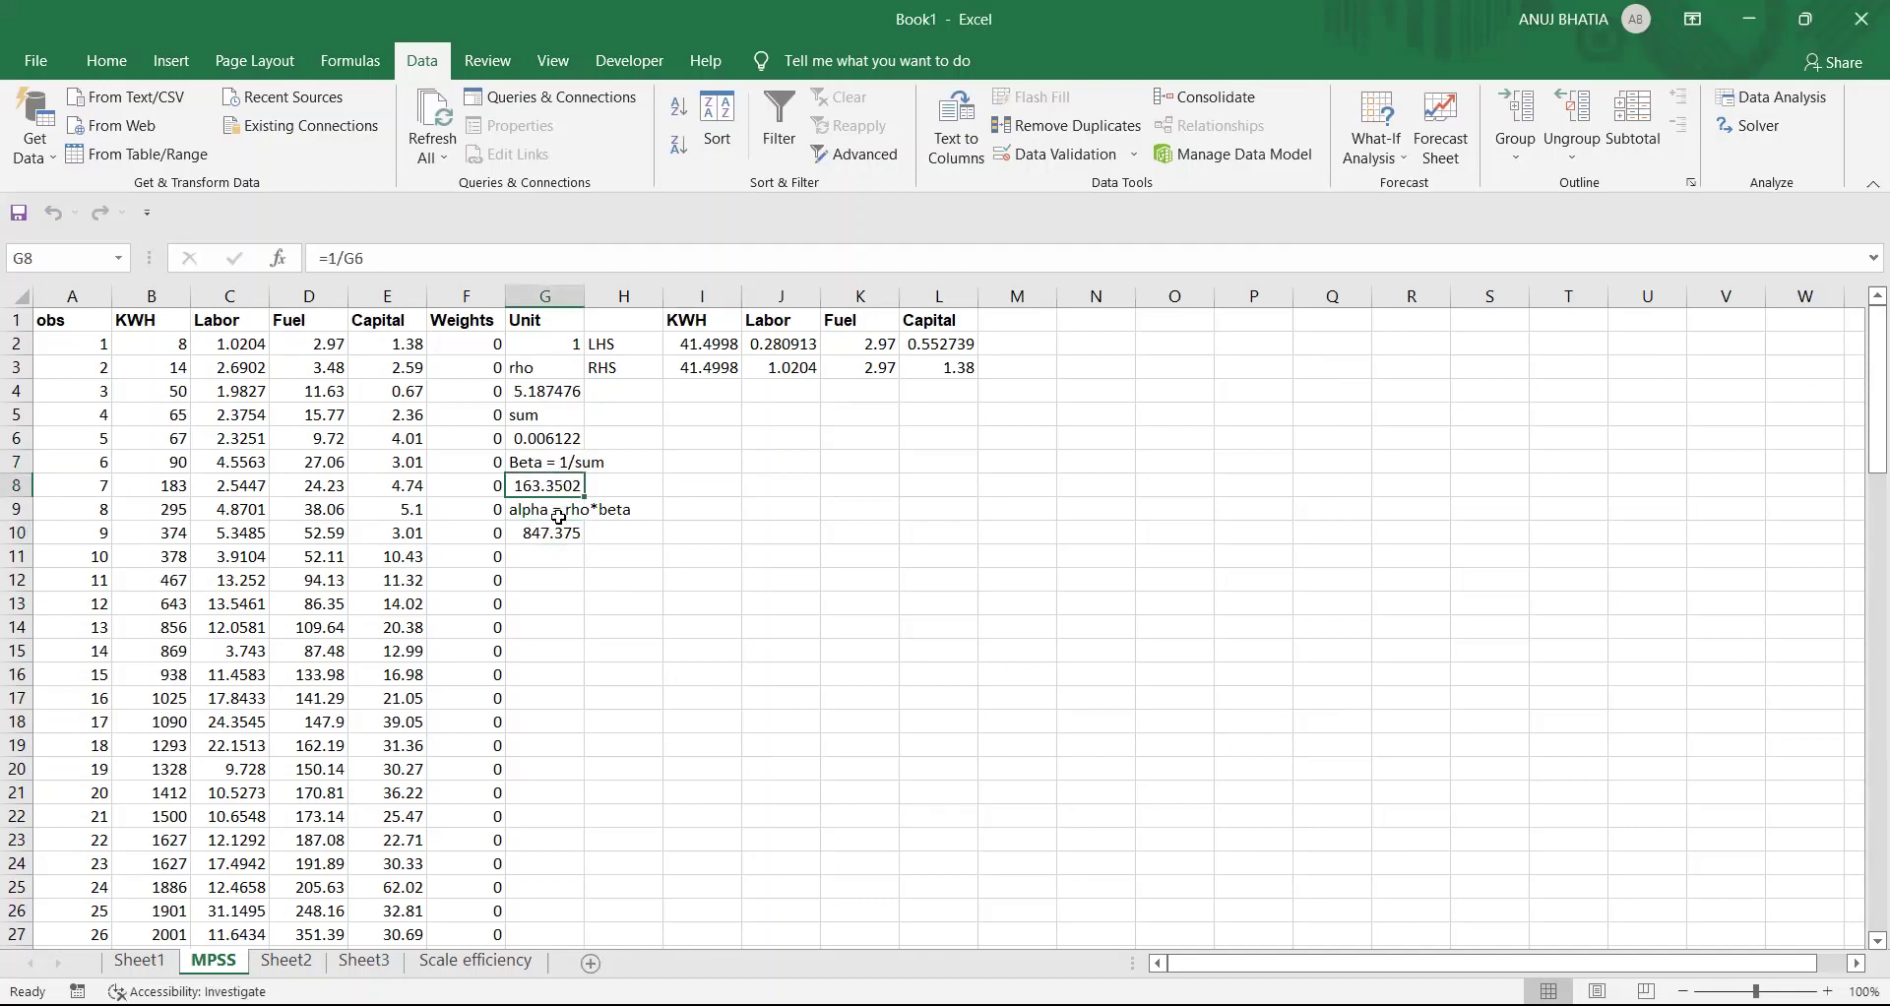
click(559, 529)
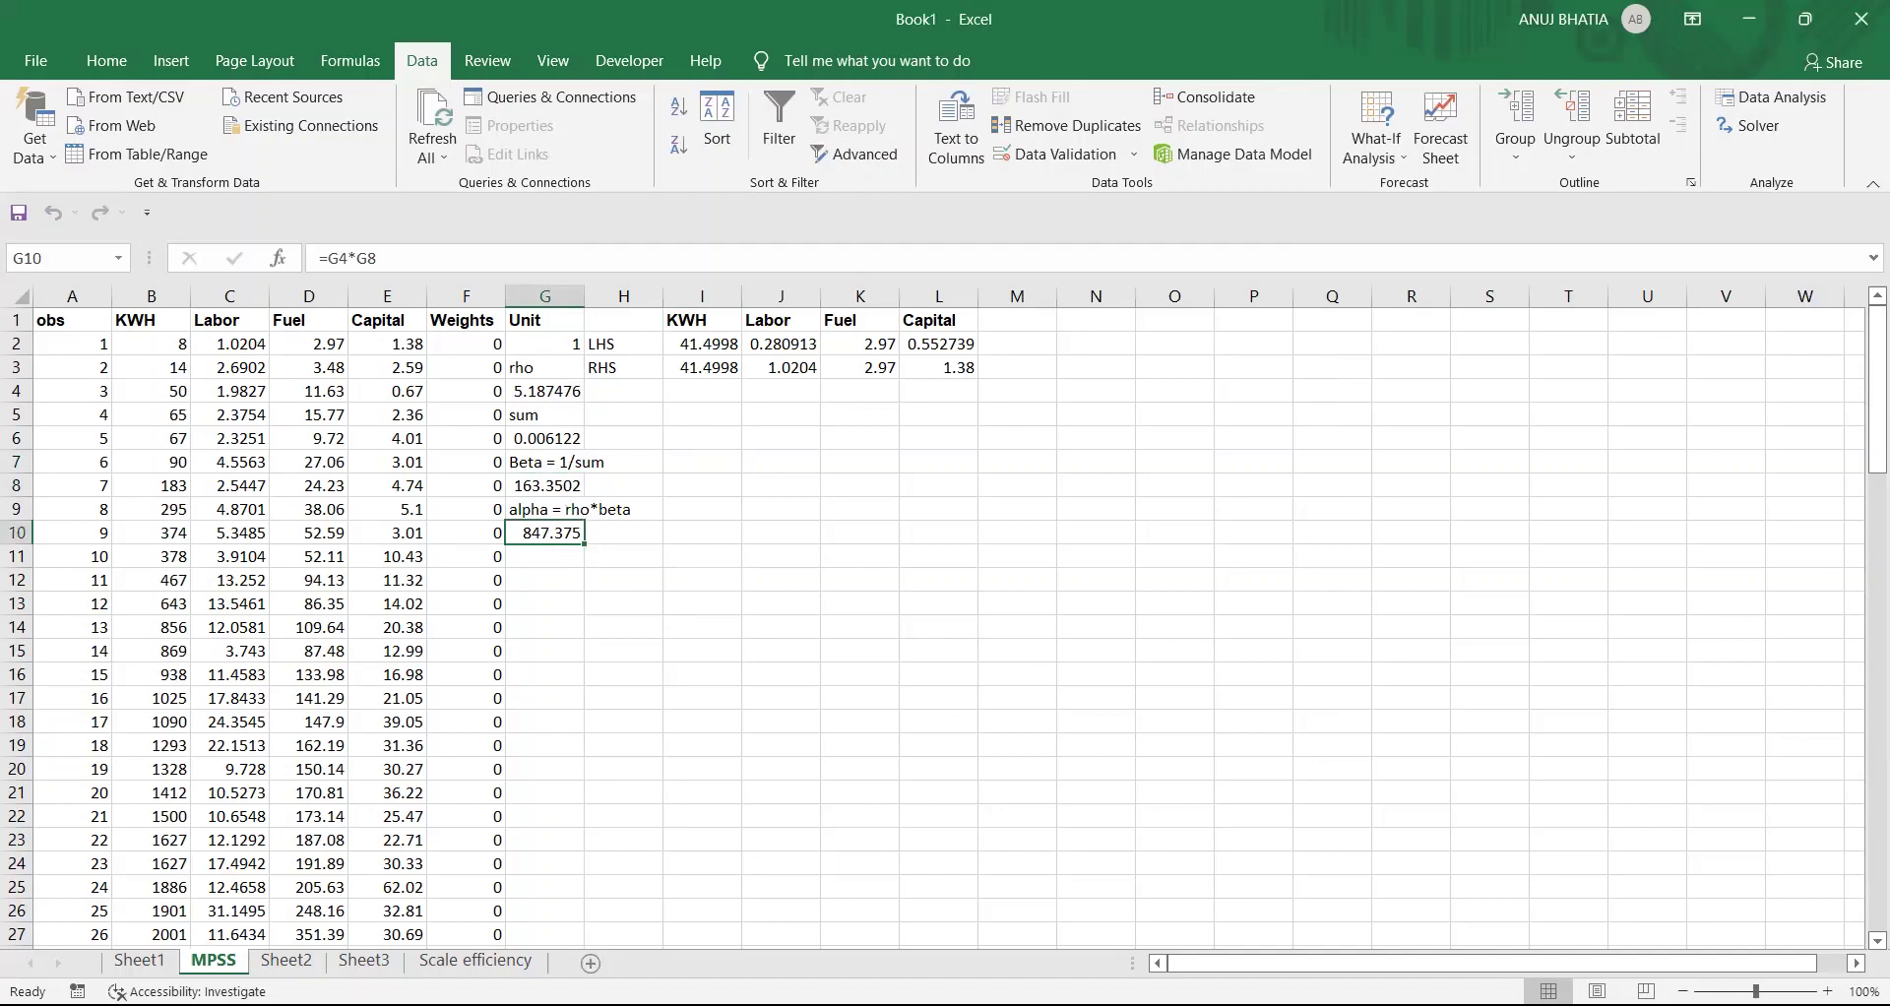
key(alt+Tab)
key(Down)
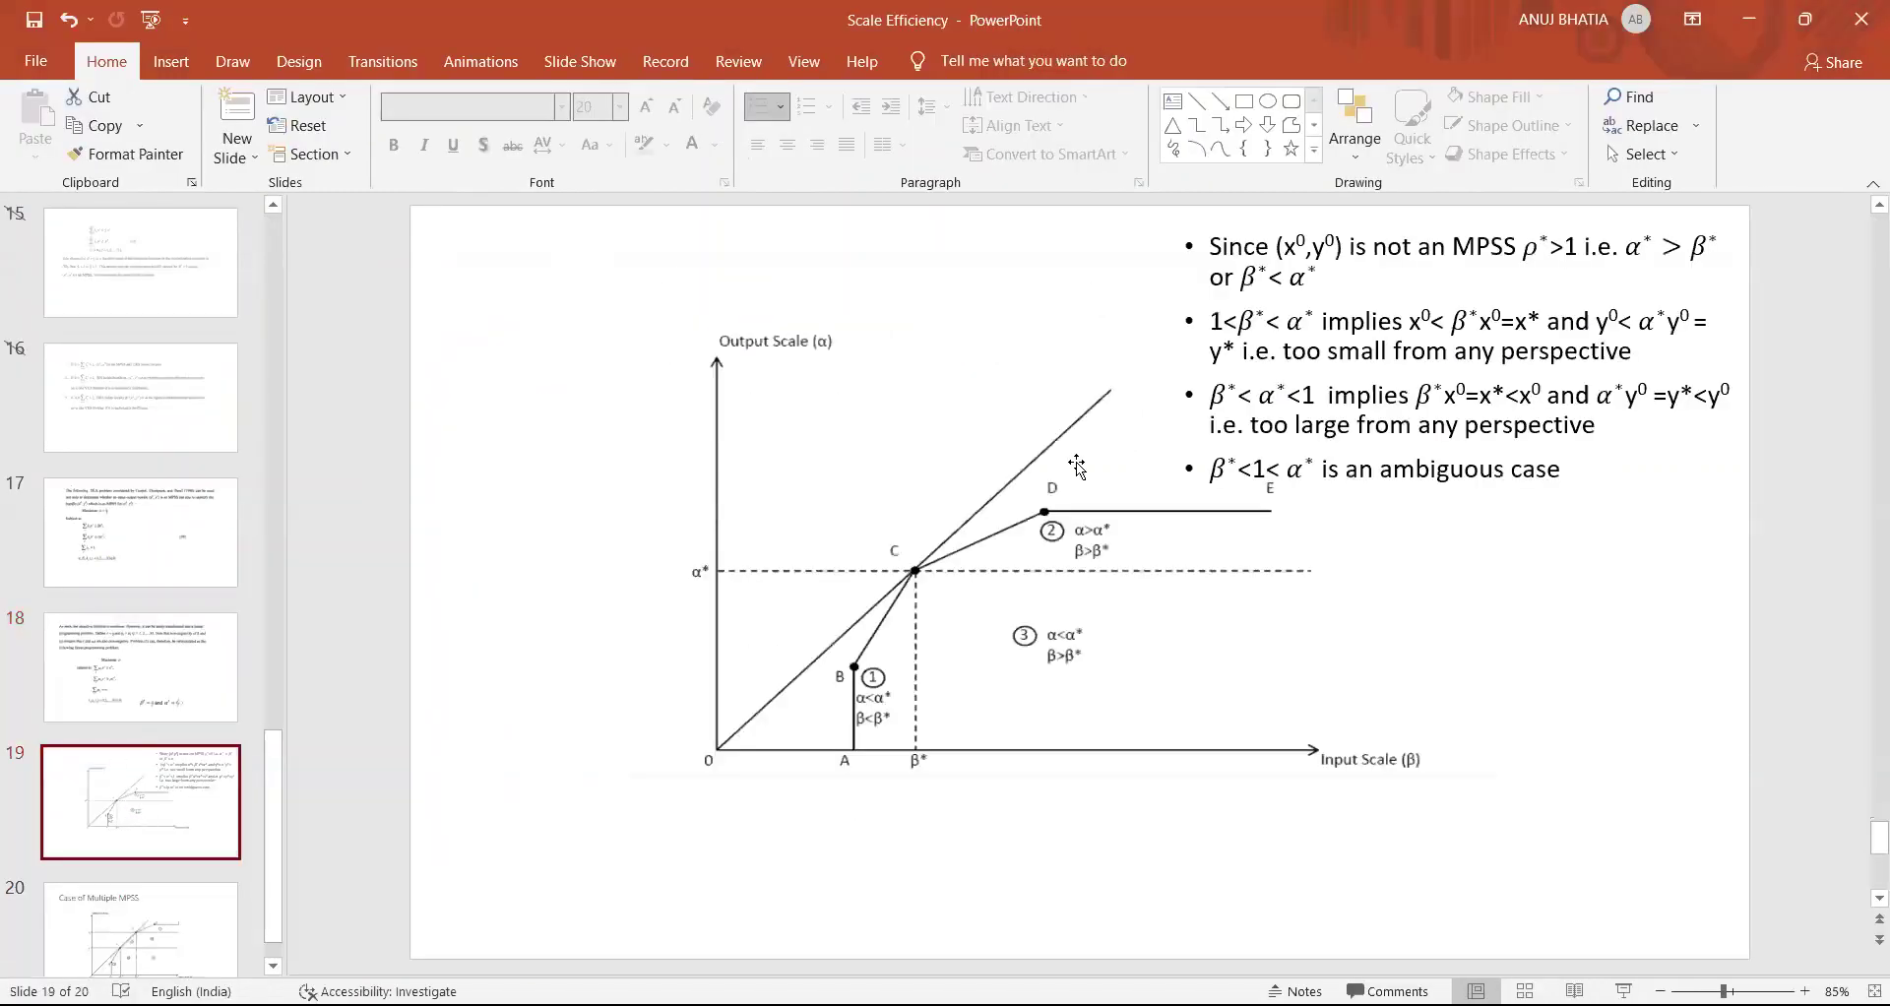